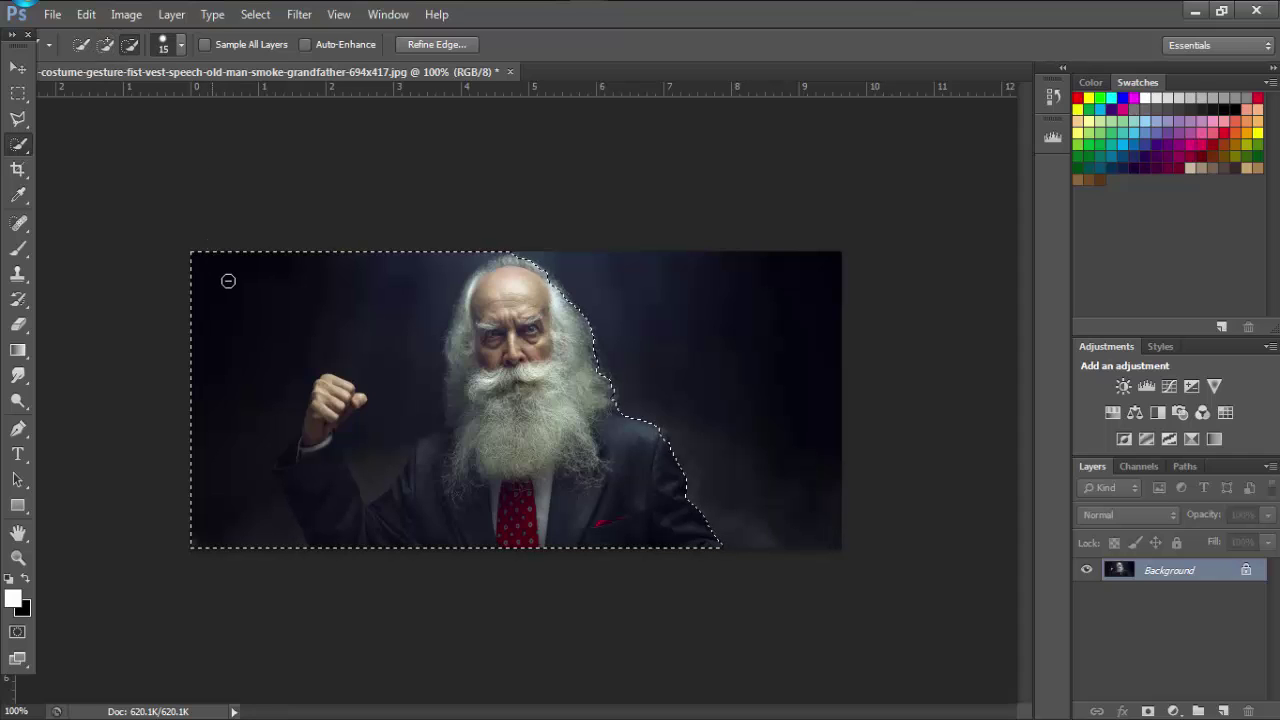
Subtract the dark background at top-left and beside the fist from the Quick Selection
{"action": "mouse_move", "coordinate": [228, 281]}
{"action": "left_mouse_down"}
{"action": "mouse_move", "coordinate": [401, 287]}
{"action": "mouse_move", "coordinate": [468, 251]}
{"action": "left_mouse_up"}
{"action": "mouse_move", "coordinate": [405, 351]}
{"action": "left_mouse_down"}
{"action": "mouse_move", "coordinate": [414, 400]}
{"action": "mouse_move", "coordinate": [391, 417]}
{"action": "left_mouse_up"}
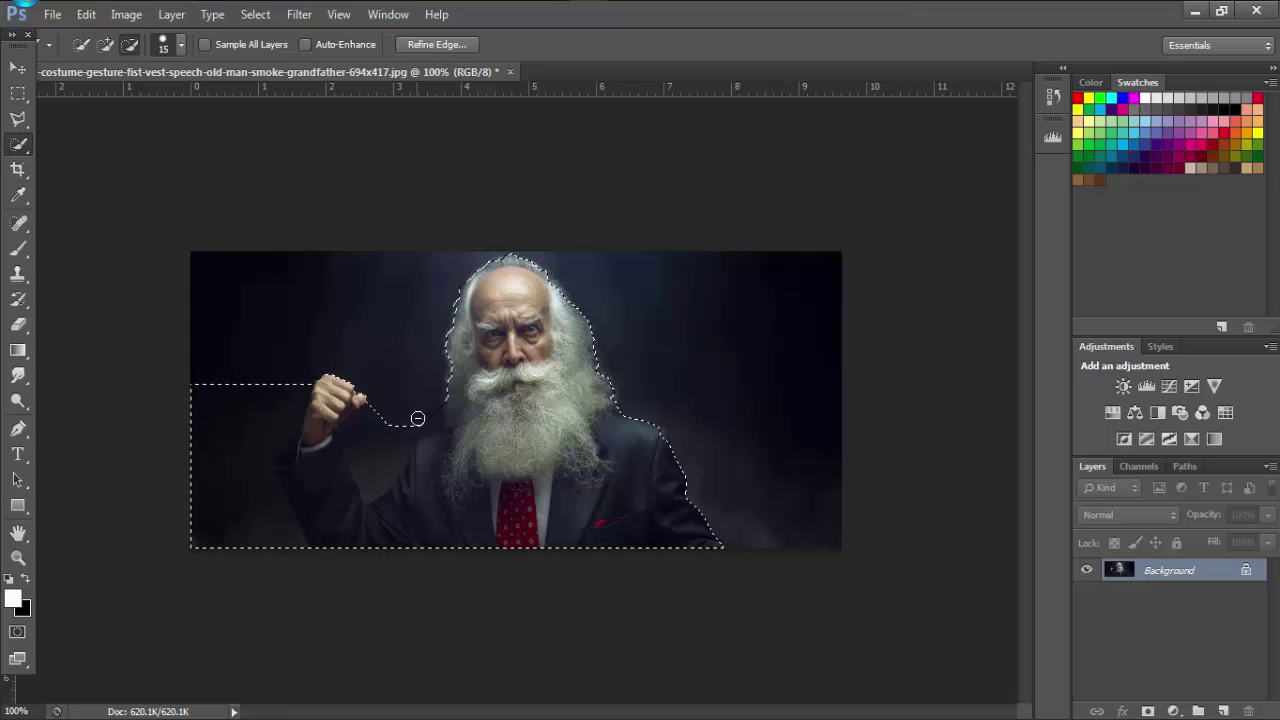
{"action": "mouse_move", "coordinate": [419, 416]}
{"action": "left_mouse_down"}
{"action": "mouse_move", "coordinate": [360, 443]}
{"action": "mouse_move", "coordinate": [371, 471]}
{"action": "left_mouse_up"}
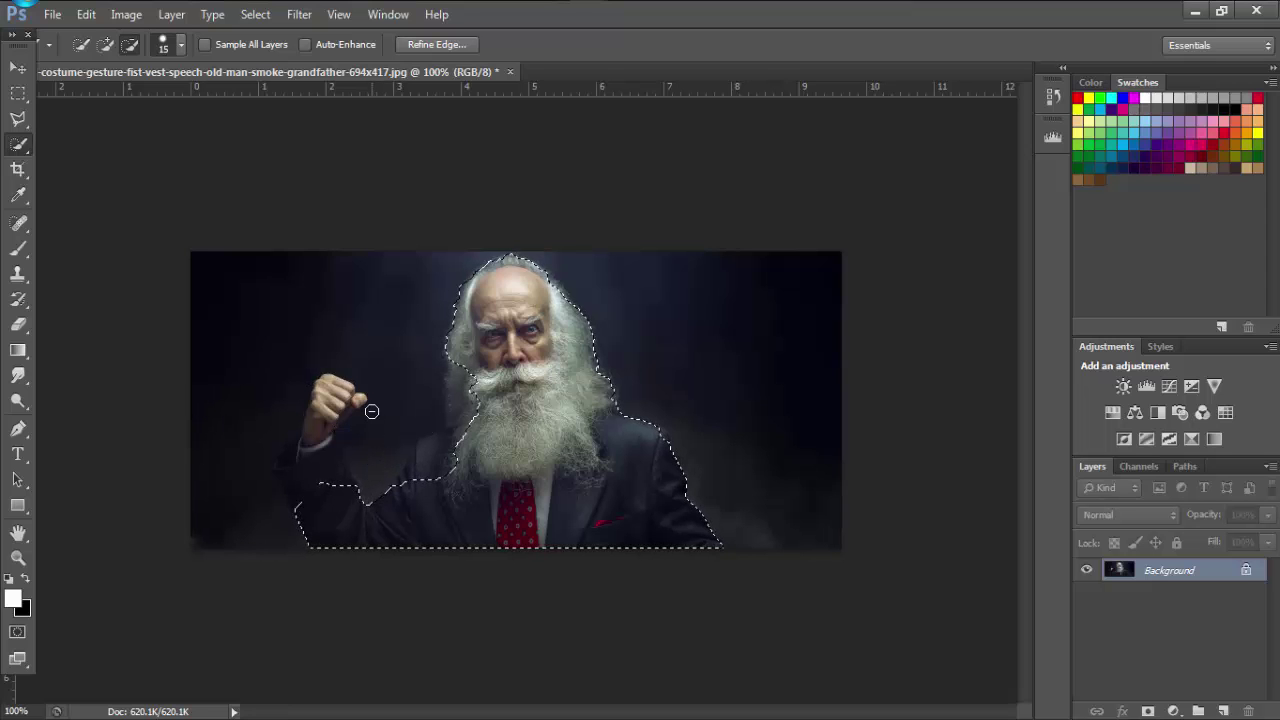
{"action": "key", "text": "ctrl+plus"}
{"action": "key", "text": "ctrl+plus"}
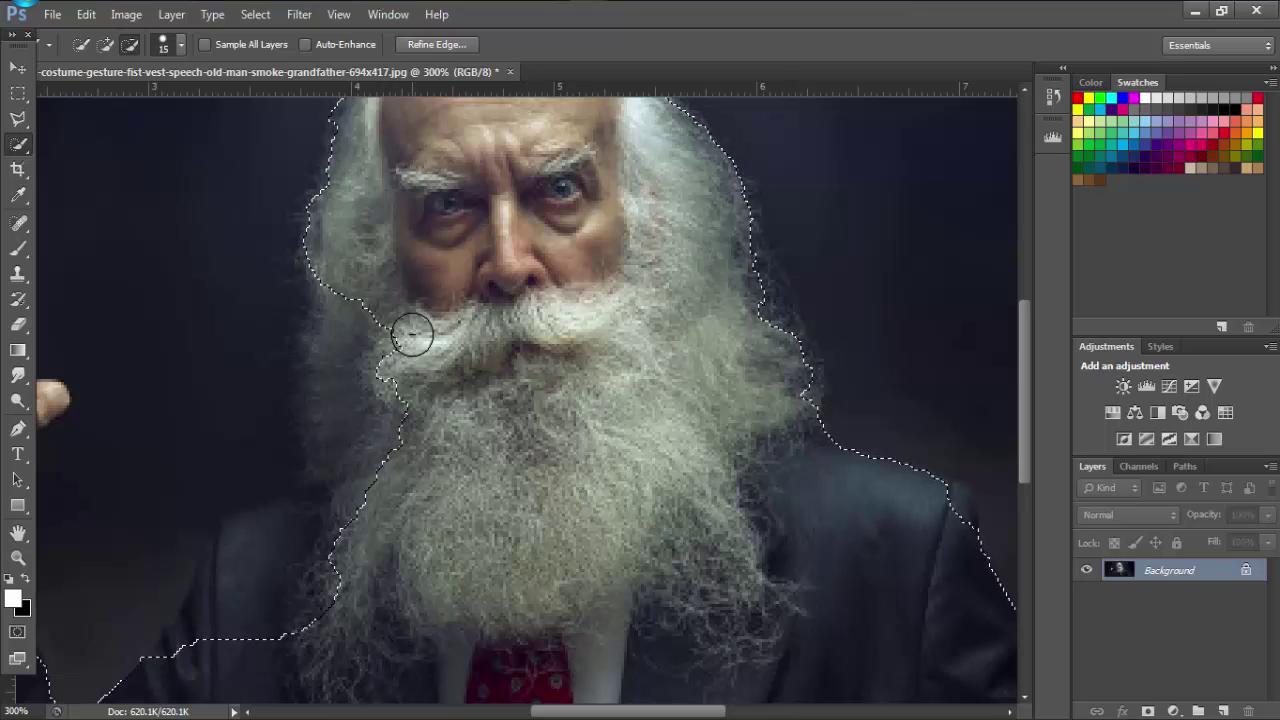
In Add mode, add the area beside the moustache and beard to the selection
{"action": "left_click", "coordinate": [111, 42]}
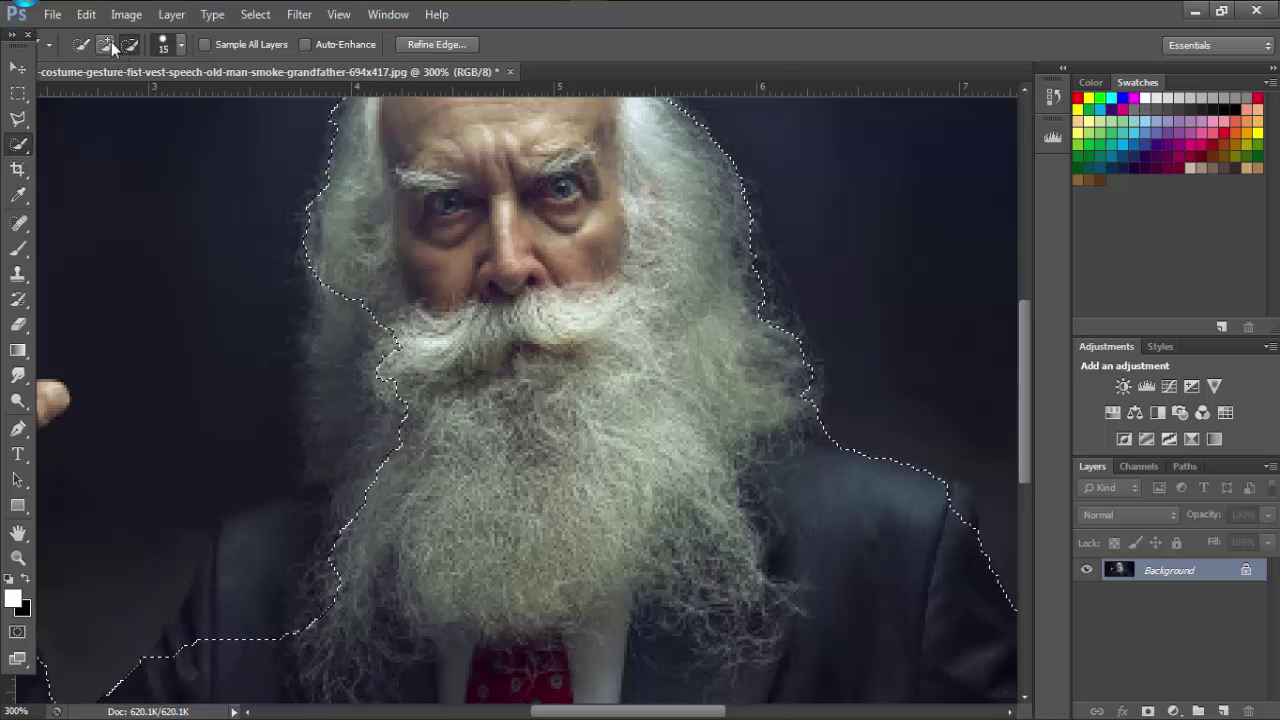
{"action": "left_click_drag", "start_coordinate": [343, 343], "coordinate": [310, 576]}
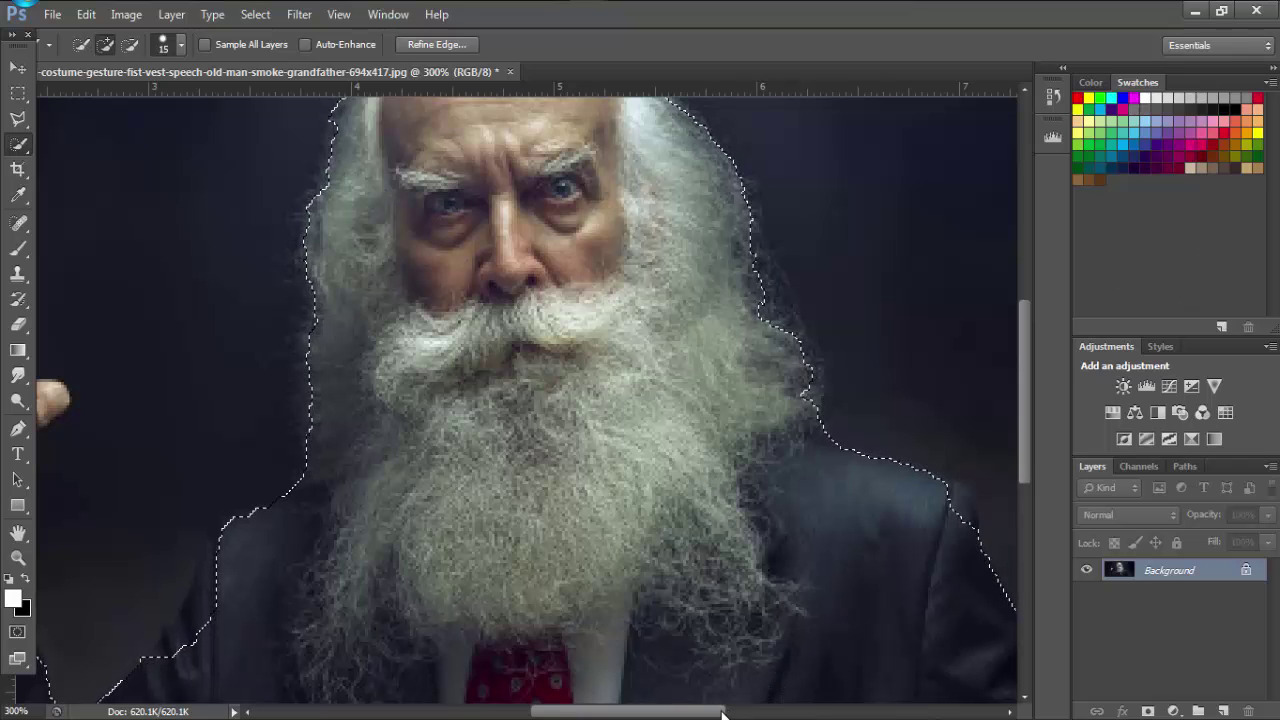
{"action": "left_click_drag", "start_coordinate": [722, 713], "coordinate": [672, 713]}
{"action": "scroll", "coordinate": [686, 660], "scroll_direction": "down", "scroll_amount": 5}
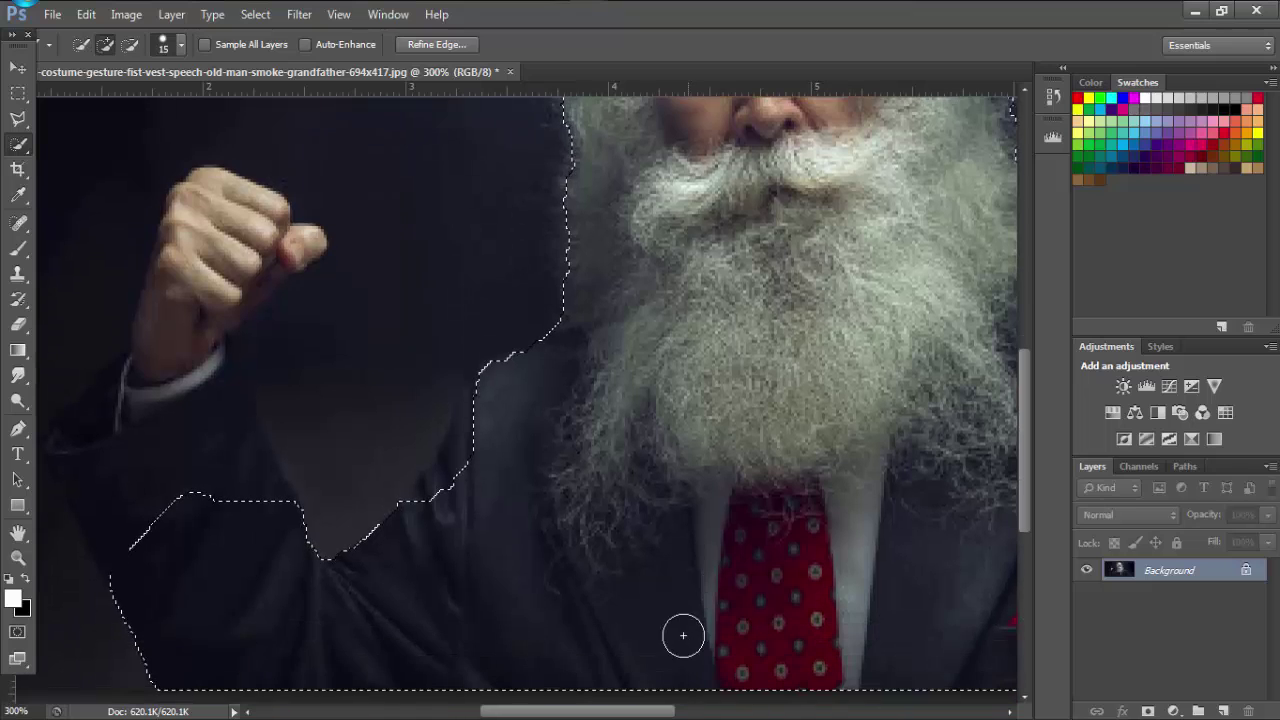
{"action": "scroll", "coordinate": [620, 560], "scroll_direction": "down", "scroll_amount": 1}
{"action": "left_click_drag", "start_coordinate": [474, 428], "coordinate": [479, 396]}
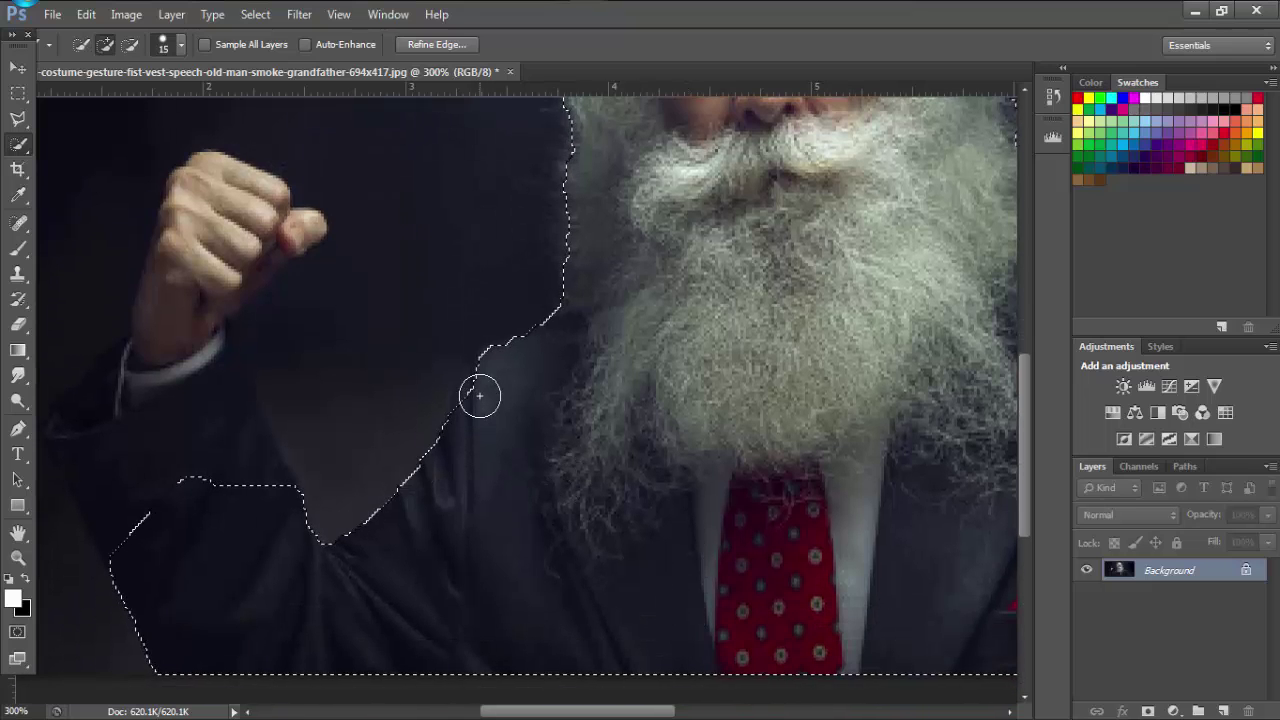
Add the shoulder and sleeve, and remove the dark gap between thumb and arm
{"action": "left_click_drag", "start_coordinate": [280, 491], "coordinate": [149, 500]}
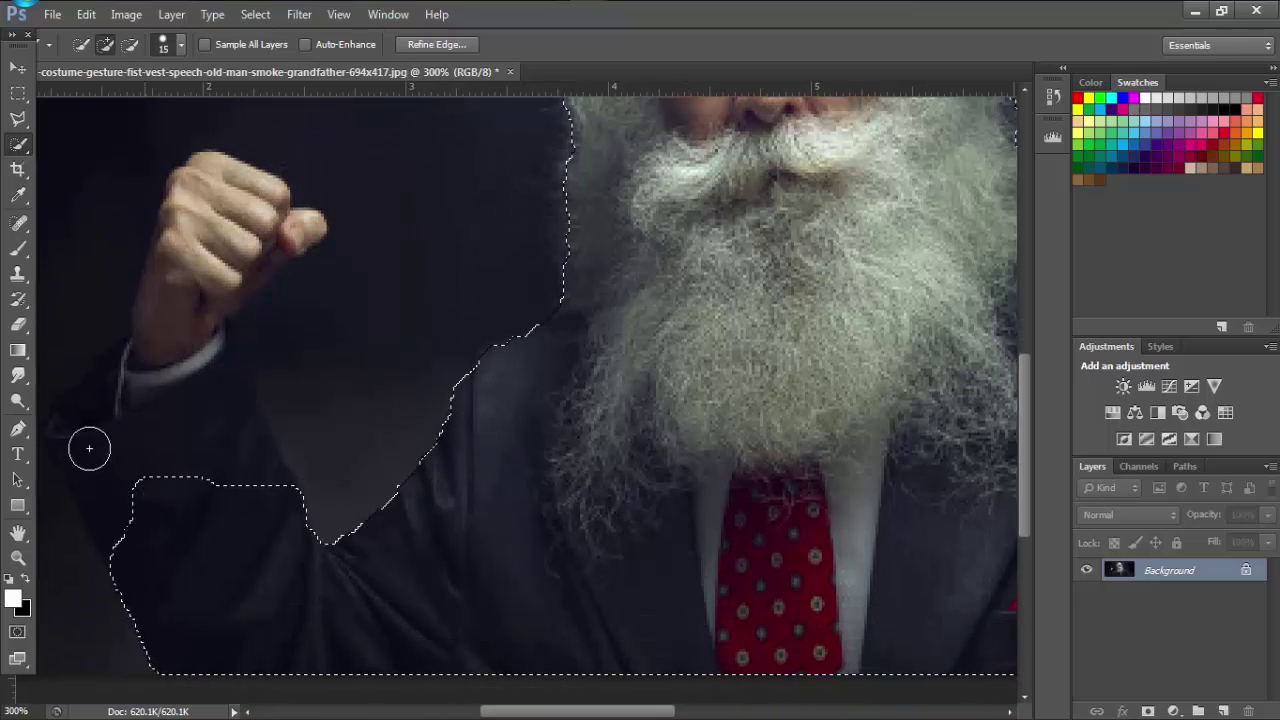
{"action": "mouse_move", "coordinate": [89, 448]}
{"action": "left_mouse_down"}
{"action": "mouse_move", "coordinate": [141, 378]}
{"action": "mouse_move", "coordinate": [189, 363]}
{"action": "mouse_move", "coordinate": [217, 380]}
{"action": "mouse_move", "coordinate": [189, 314]}
{"action": "mouse_move", "coordinate": [157, 366]}
{"action": "mouse_move", "coordinate": [120, 370]}
{"action": "mouse_move", "coordinate": [137, 366]}
{"action": "mouse_move", "coordinate": [200, 243]}
{"action": "mouse_move", "coordinate": [192, 205]}
{"action": "mouse_move", "coordinate": [211, 183]}
{"action": "mouse_move", "coordinate": [183, 223]}
{"action": "mouse_move", "coordinate": [172, 208]}
{"action": "mouse_move", "coordinate": [302, 243]}
{"action": "mouse_move", "coordinate": [275, 245]}
{"action": "mouse_move", "coordinate": [285, 235]}
{"action": "mouse_move", "coordinate": [201, 163]}
{"action": "left_mouse_up"}
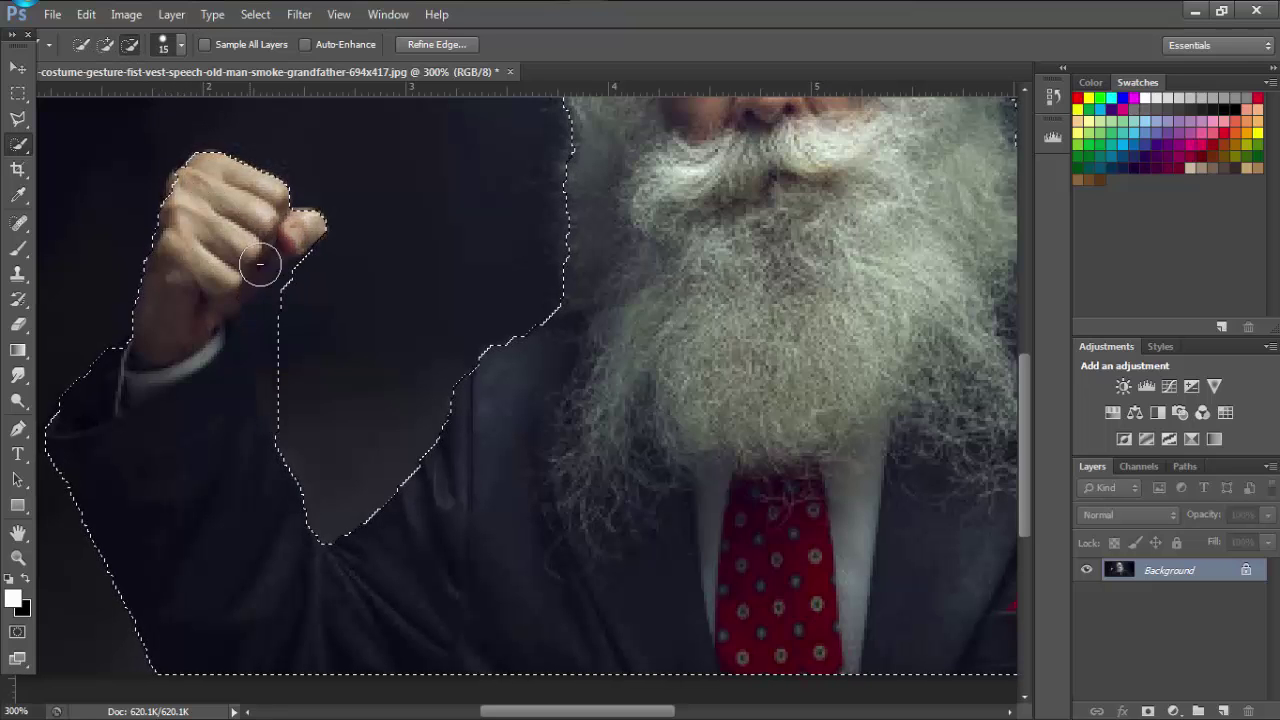
{"action": "mouse_move", "coordinate": [263, 263]}
{"action": "left_mouse_down"}
{"action": "mouse_move", "coordinate": [281, 336]}
{"action": "mouse_move", "coordinate": [289, 314]}
{"action": "left_mouse_up"}
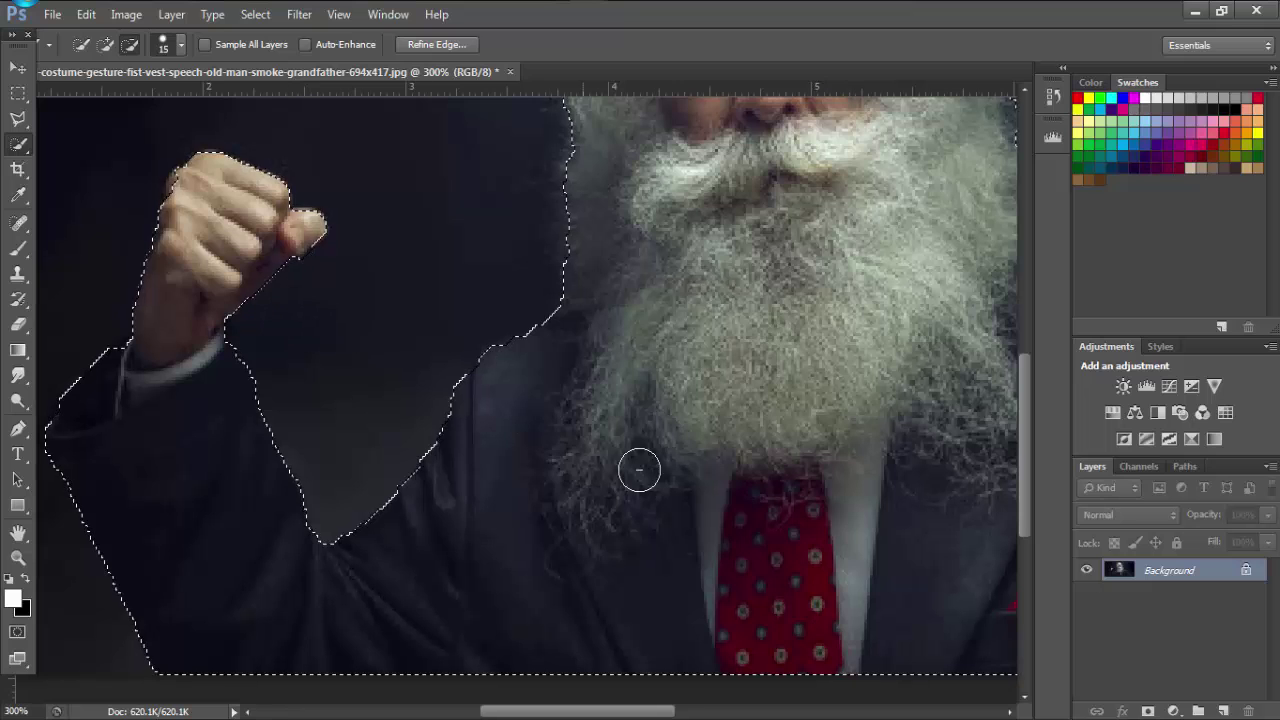
{"action": "key", "text": "ctrl+minus"}
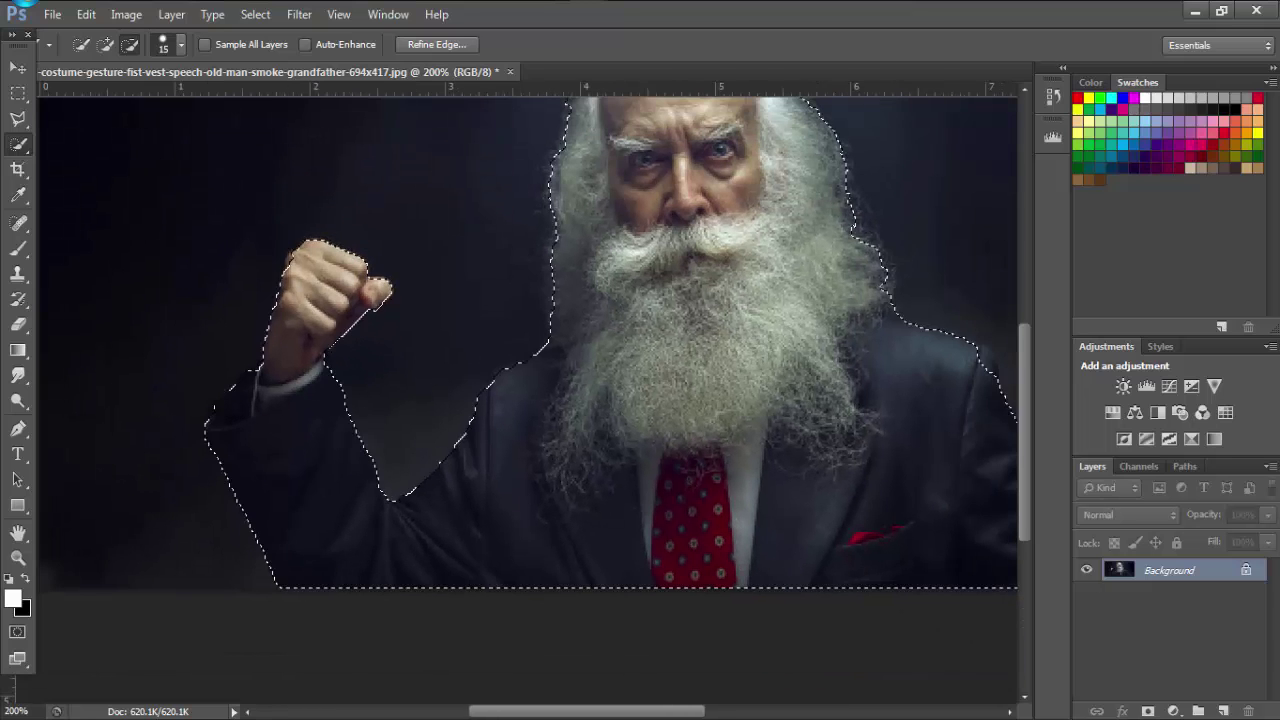
{"action": "scroll", "coordinate": [528, 400], "scroll_direction": "up", "scroll_amount": 4}
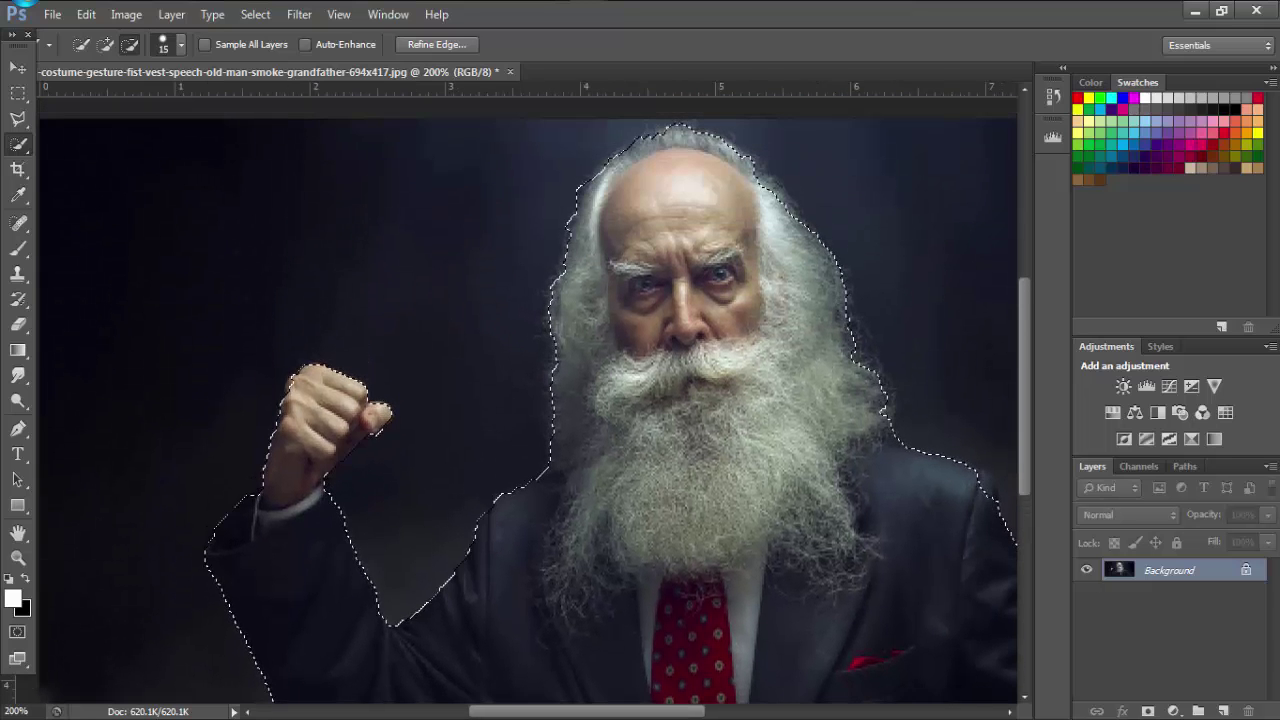
{"action": "left_click", "coordinate": [416, 44]}
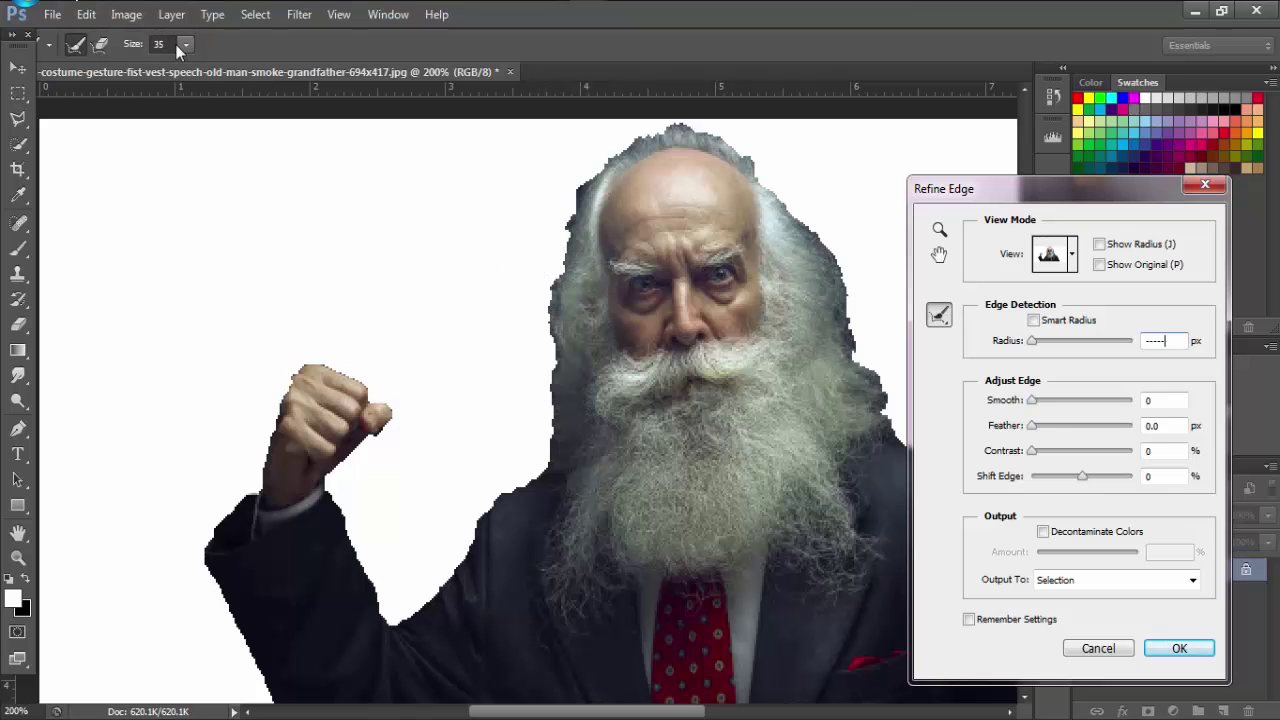
{"action": "key", "text": "Return"}
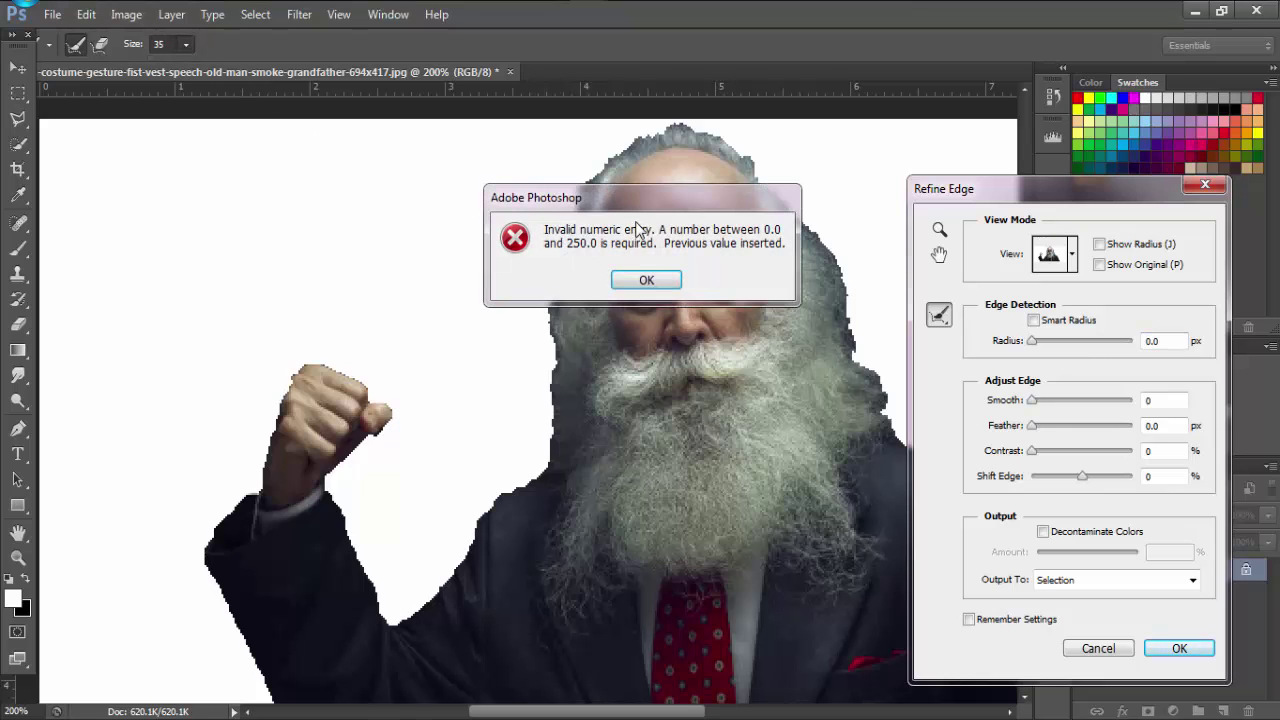
{"action": "left_click", "coordinate": [633, 283]}
{"action": "left_click", "coordinate": [185, 44]}
{"action": "type", "text": "13"}
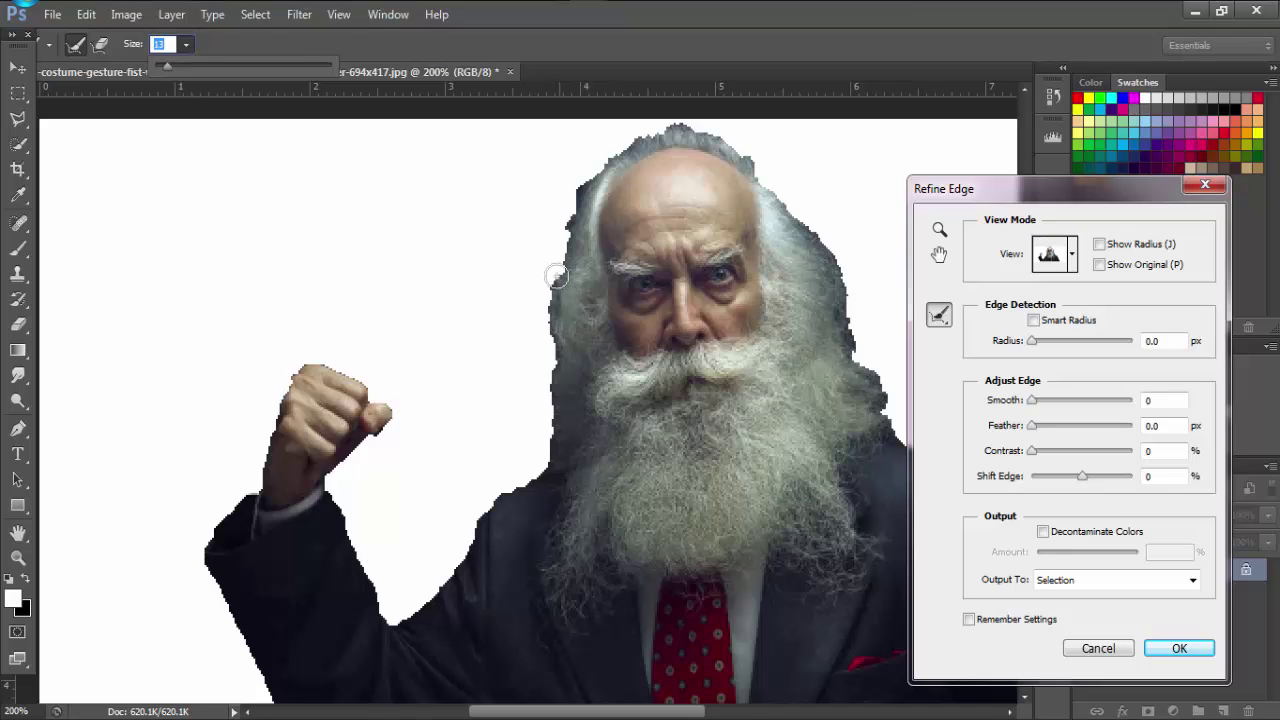
{"action": "left_click_drag", "start_coordinate": [557, 277], "coordinate": [552, 451]}
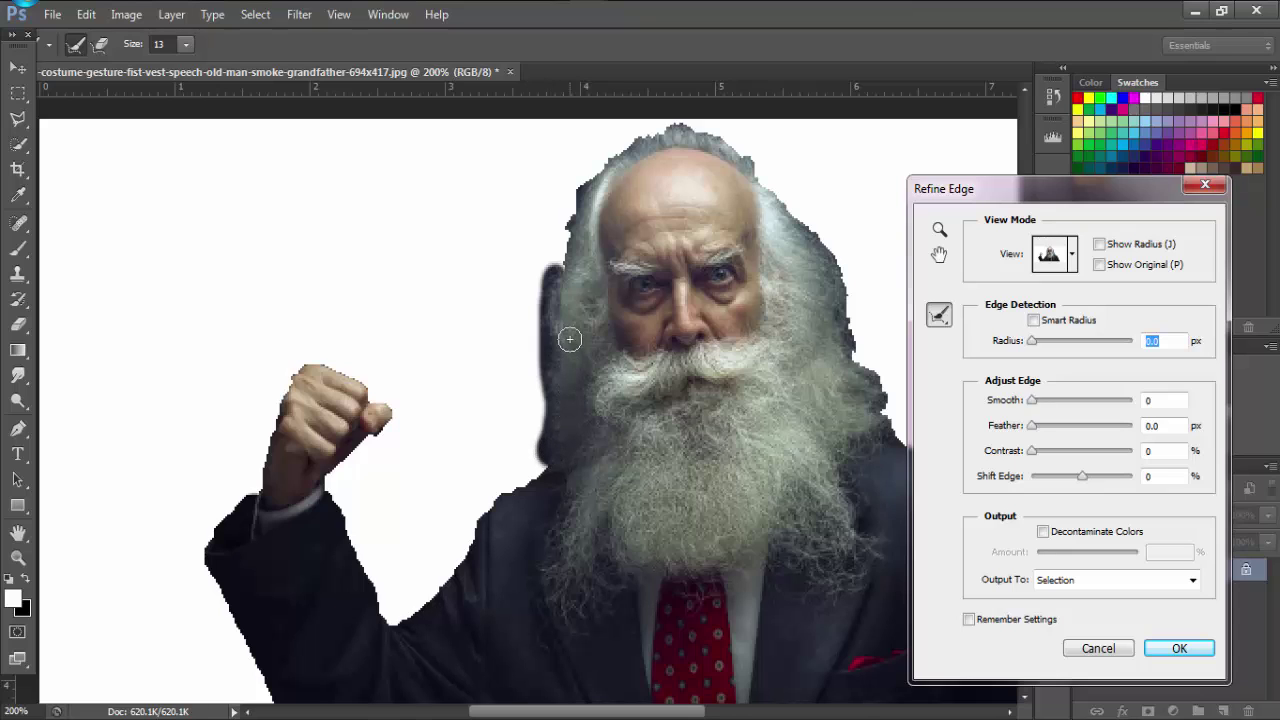
{"action": "mouse_move", "coordinate": [565, 273]}
{"action": "left_mouse_down"}
{"action": "mouse_move", "coordinate": [568, 220]}
{"action": "mouse_move", "coordinate": [608, 168]}
{"action": "mouse_move", "coordinate": [665, 128]}
{"action": "mouse_move", "coordinate": [705, 128]}
{"action": "mouse_move", "coordinate": [735, 151]}
{"action": "left_mouse_up"}
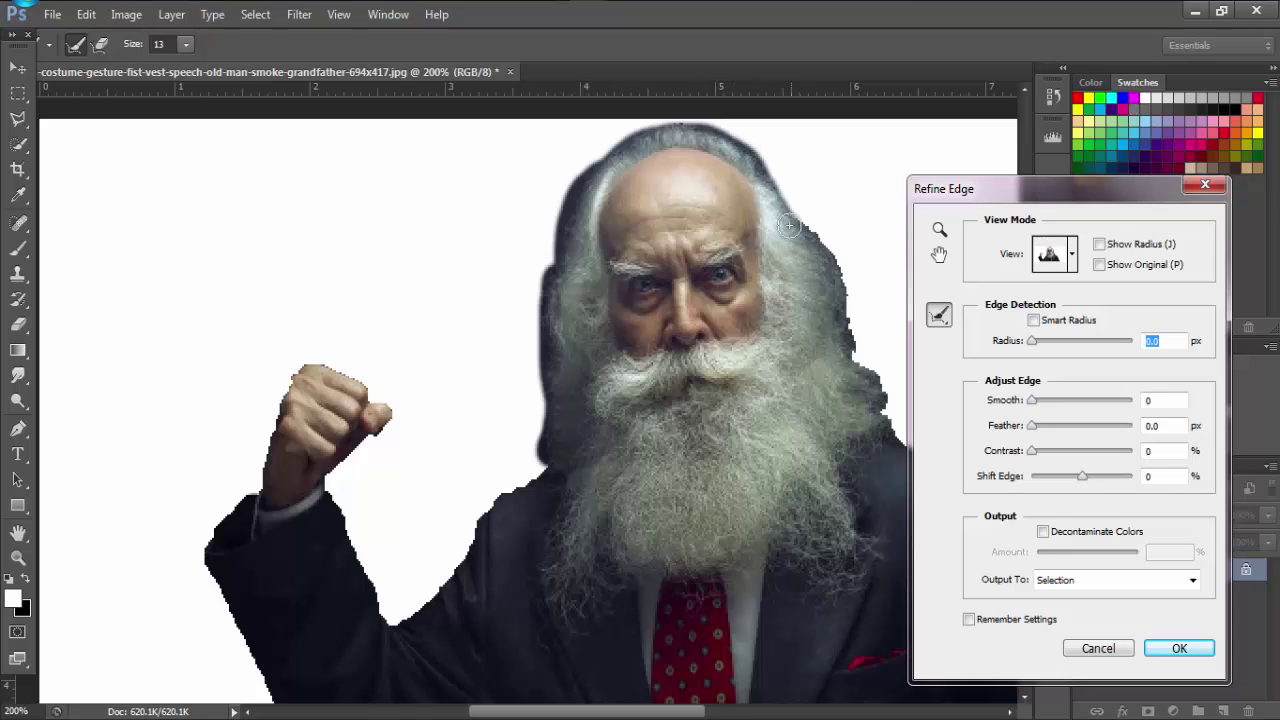
{"action": "mouse_move", "coordinate": [788, 226]}
{"action": "left_mouse_down"}
{"action": "mouse_move", "coordinate": [834, 280]}
{"action": "mouse_move", "coordinate": [860, 380]}
{"action": "mouse_move", "coordinate": [881, 403]}
{"action": "mouse_move", "coordinate": [858, 355]}
{"action": "left_mouse_up"}
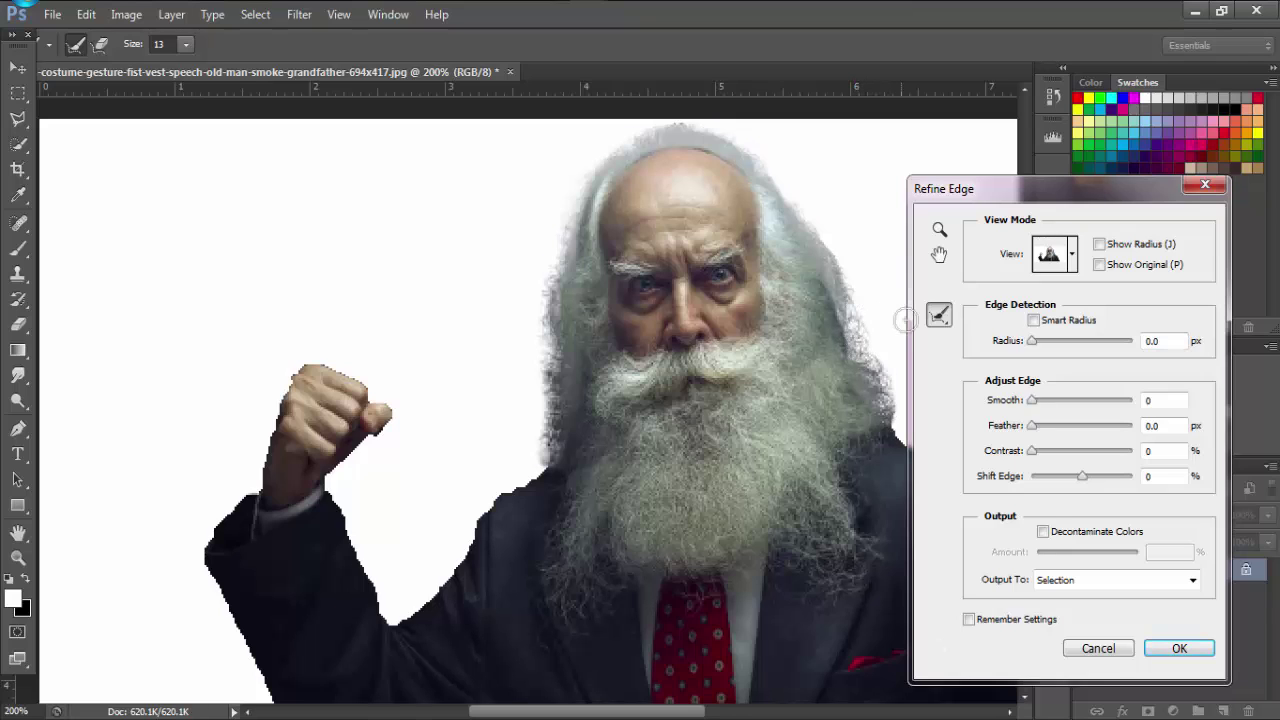
{"action": "left_click", "coordinate": [1057, 582]}
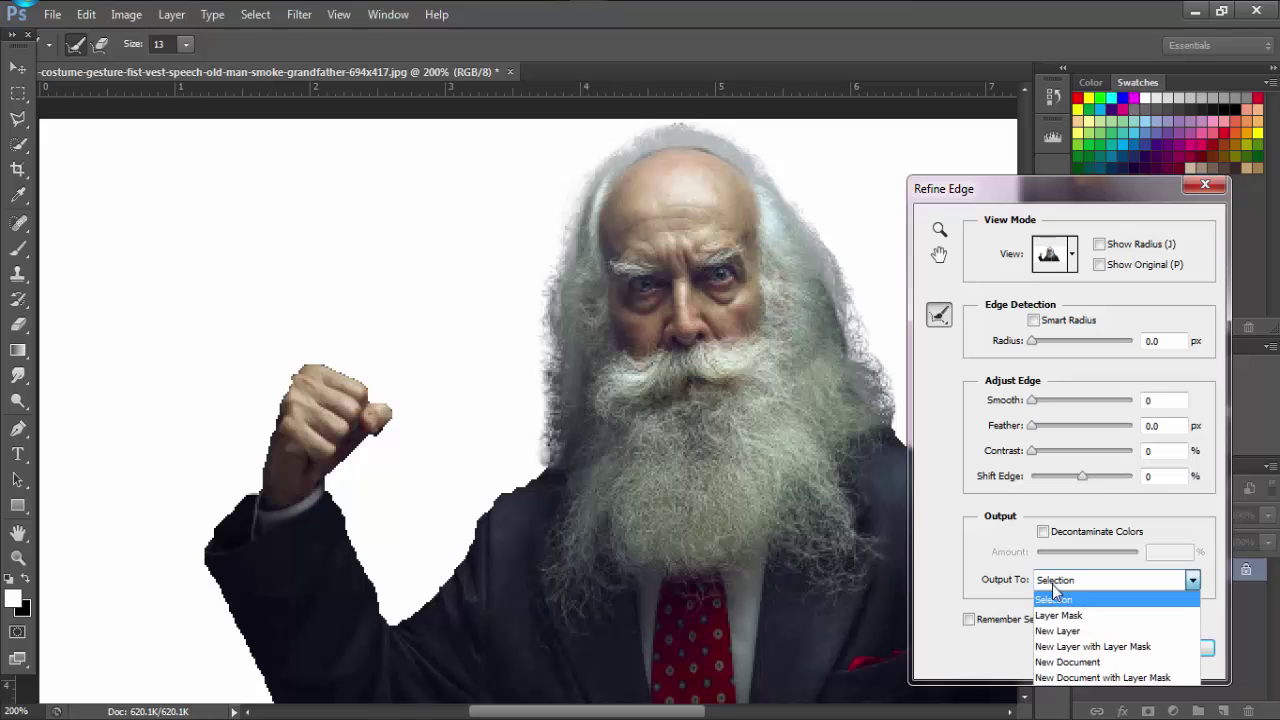
{"action": "left_click", "coordinate": [1062, 631]}
{"action": "left_click", "coordinate": [1176, 648]}
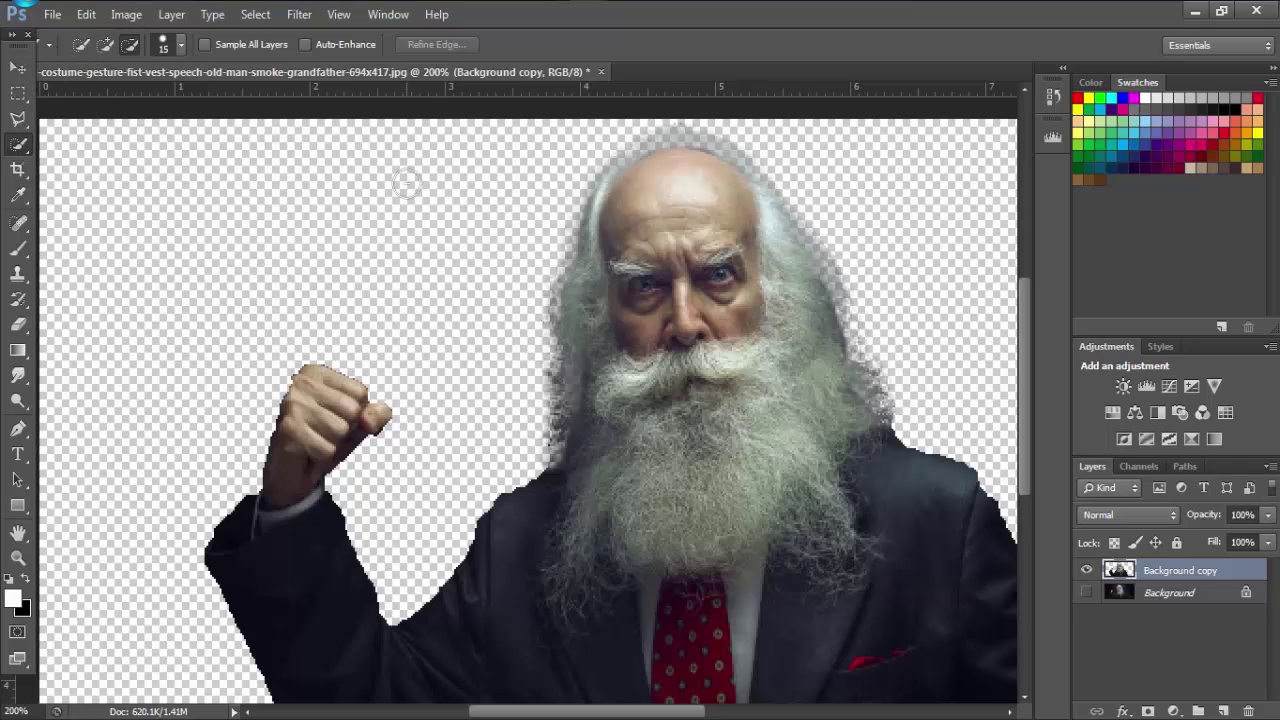
{"action": "key", "text": "ctrl+z"}
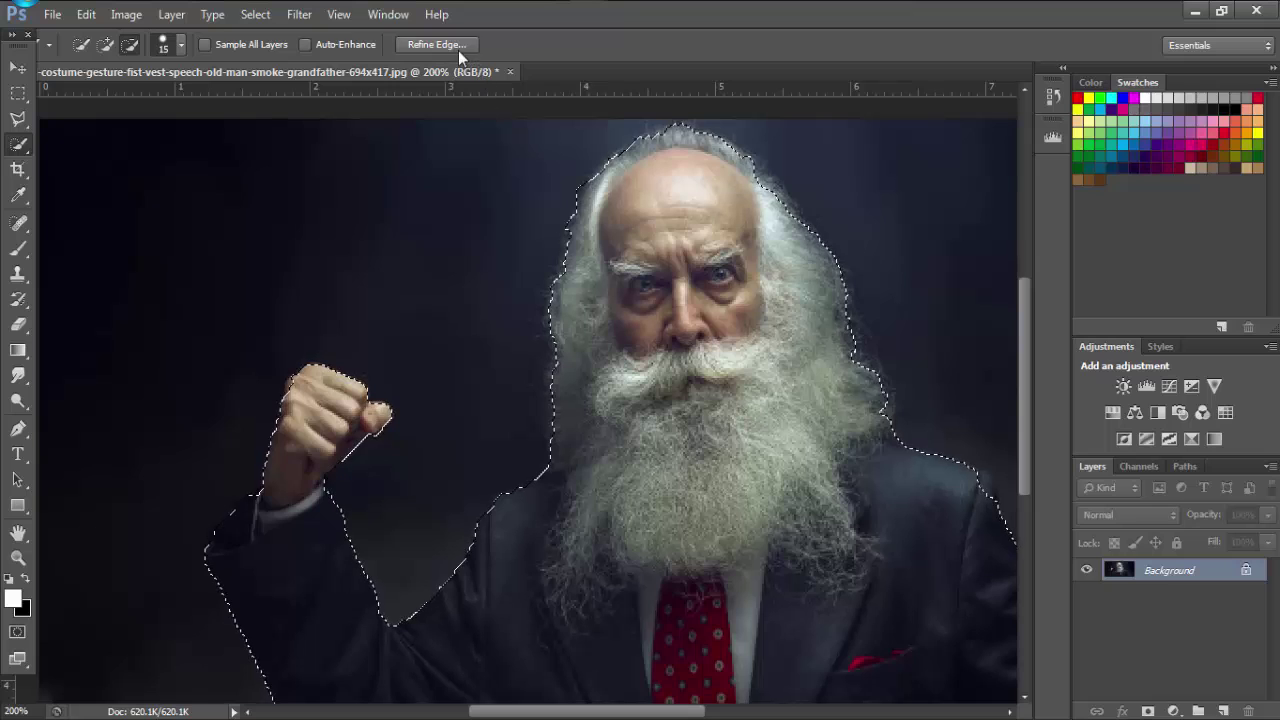
In Refine Edge, paint the Refine Radius over the hair edges around the head
{"action": "left_click", "coordinate": [446, 44]}
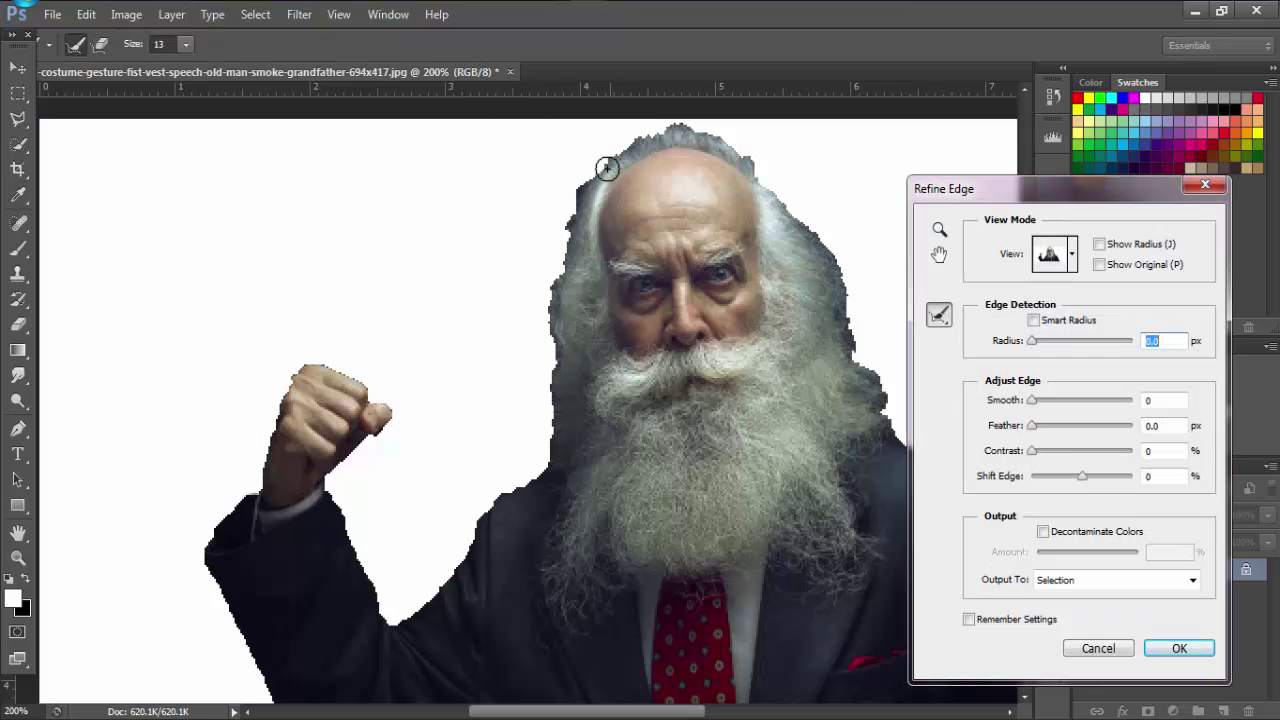
{"action": "left_click_drag", "start_coordinate": [607, 168], "coordinate": [556, 448]}
{"action": "left_click_drag", "start_coordinate": [578, 378], "coordinate": [590, 340]}
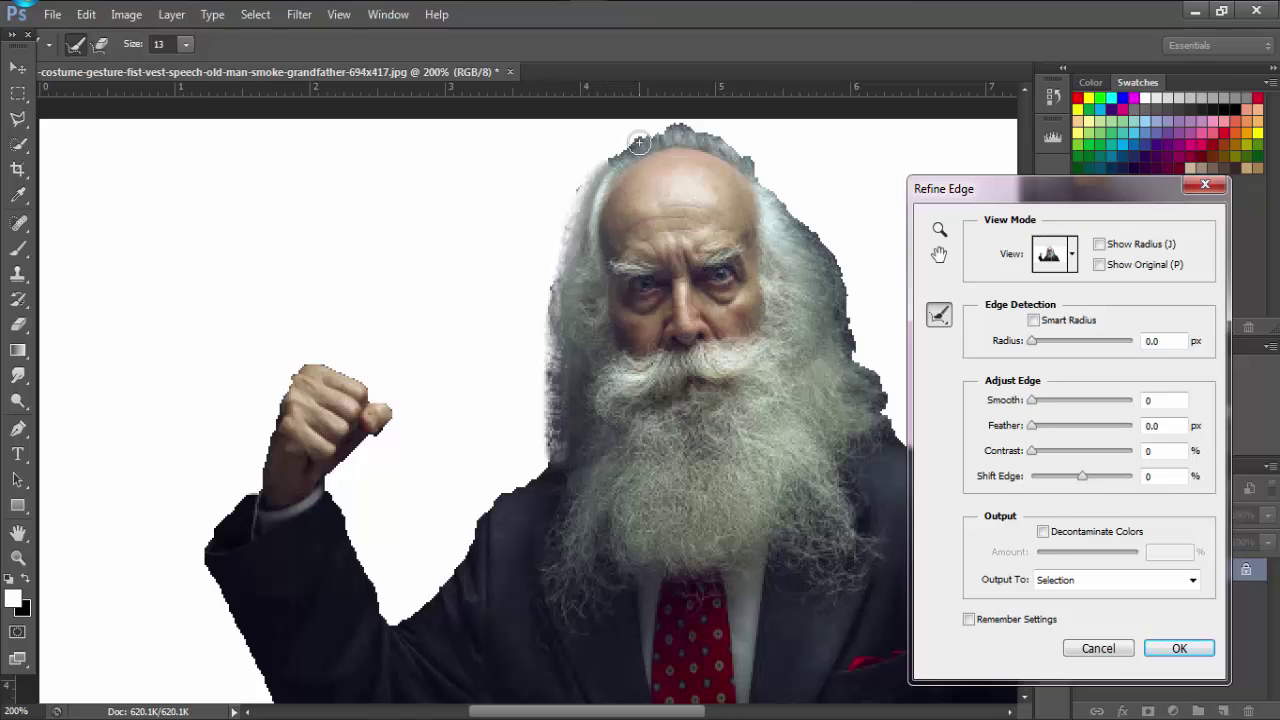
{"action": "mouse_move", "coordinate": [634, 146]}
{"action": "left_mouse_down"}
{"action": "mouse_move", "coordinate": [720, 136]}
{"action": "mouse_move", "coordinate": [752, 156]}
{"action": "mouse_move", "coordinate": [834, 296]}
{"action": "left_mouse_up"}
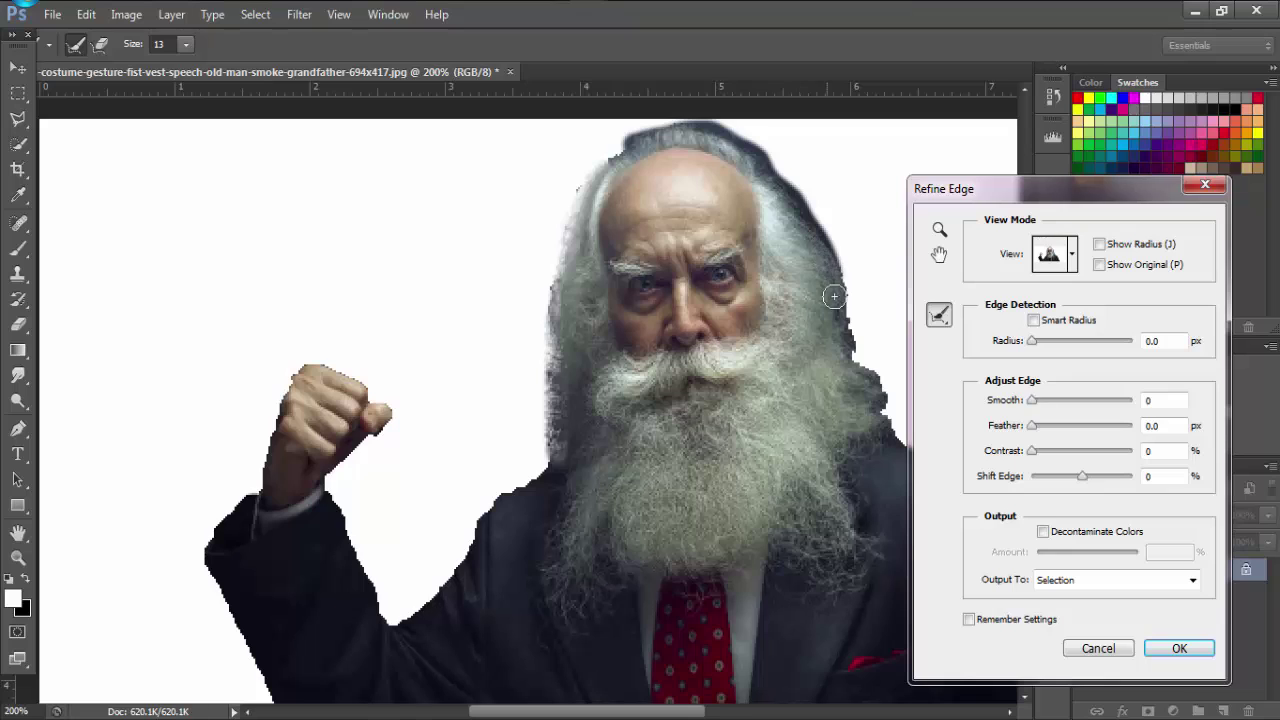
{"action": "left_click_drag", "start_coordinate": [851, 345], "coordinate": [874, 389]}
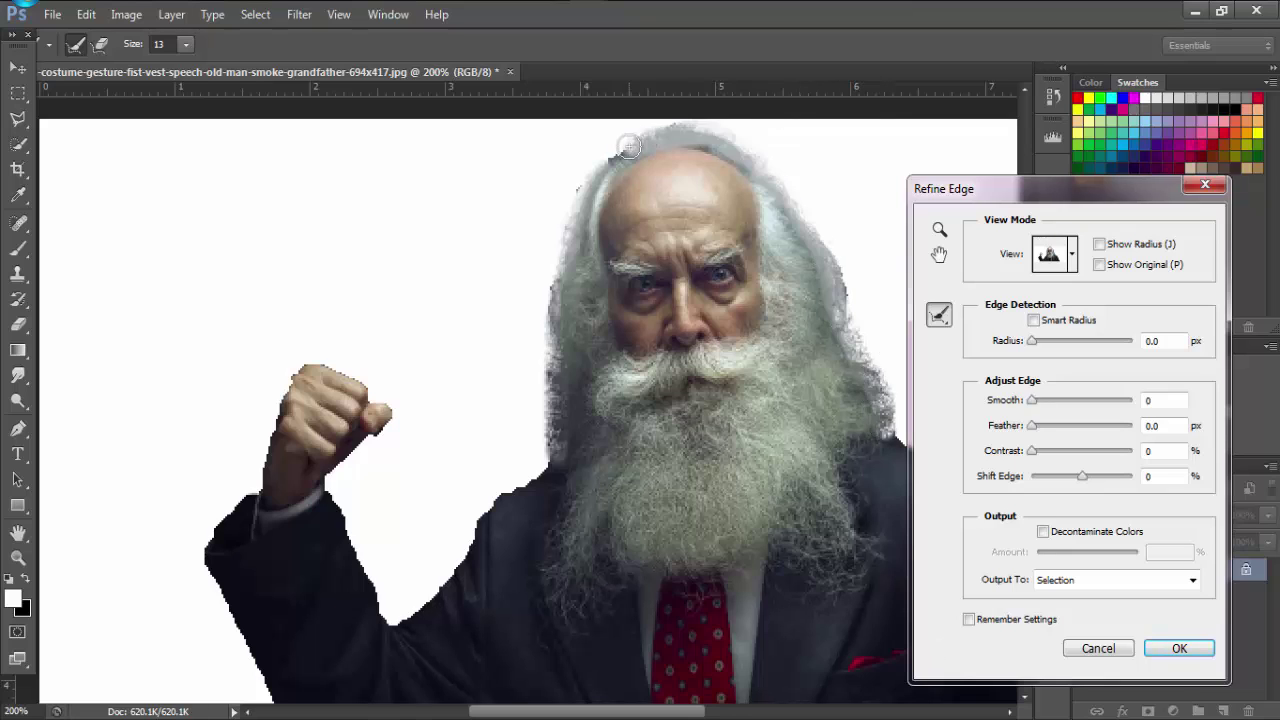
{"action": "mouse_move", "coordinate": [628, 147]}
{"action": "left_mouse_down"}
{"action": "mouse_move", "coordinate": [568, 240]}
{"action": "mouse_move", "coordinate": [561, 330]}
{"action": "left_mouse_up"}
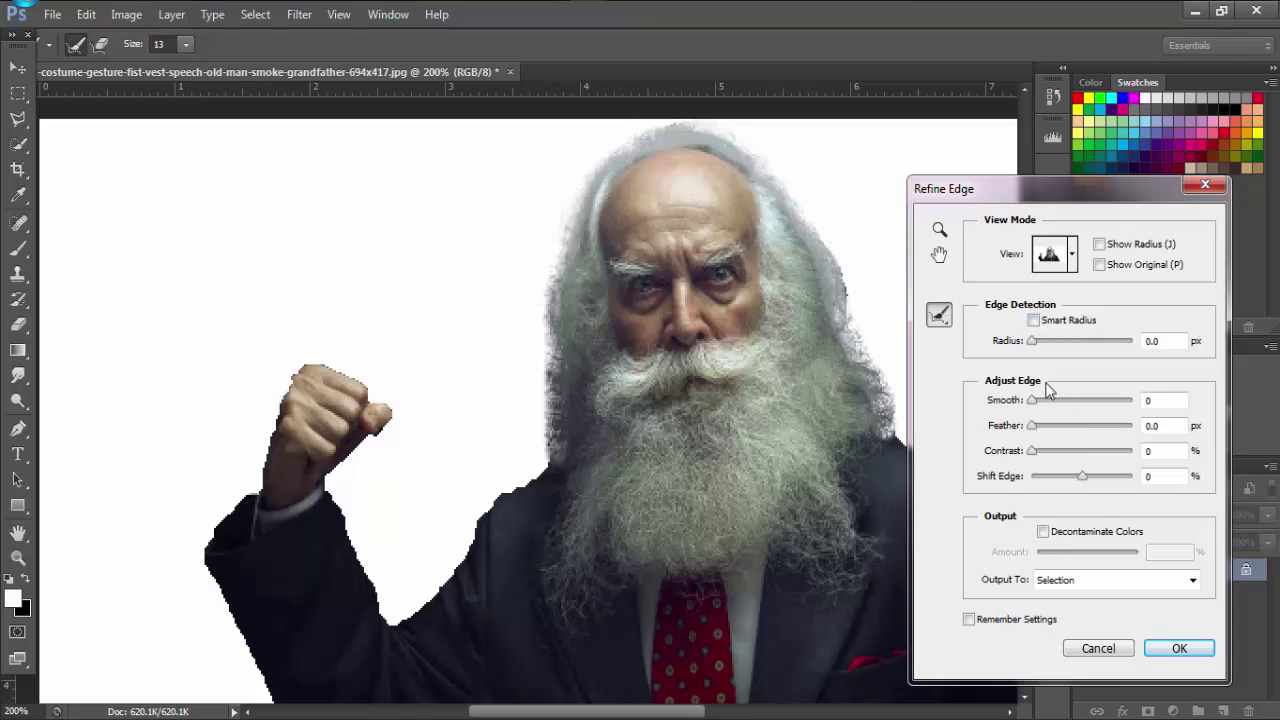
Set Radius 3.5 px and Feather 1.2 px, outputting to a new layer
{"action": "left_click_drag", "start_coordinate": [1049, 343], "coordinate": [1052, 343]}
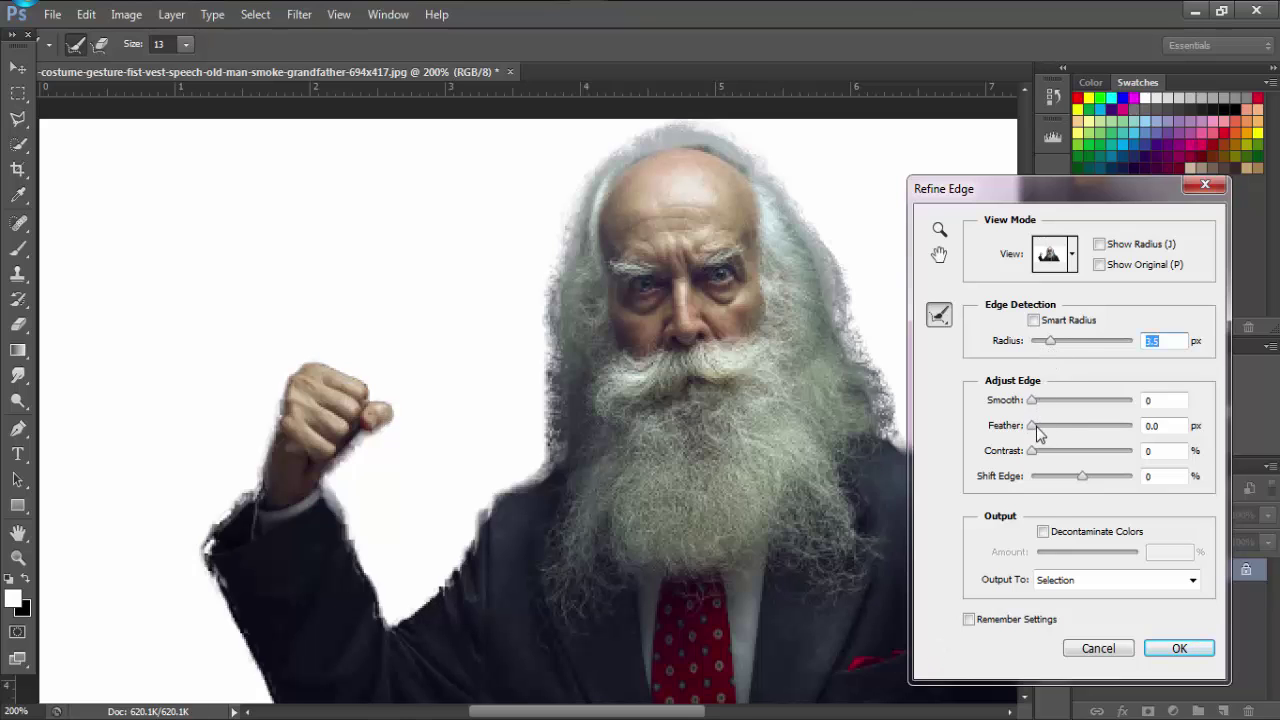
{"action": "left_click_drag", "start_coordinate": [1036, 425], "coordinate": [1042, 427]}
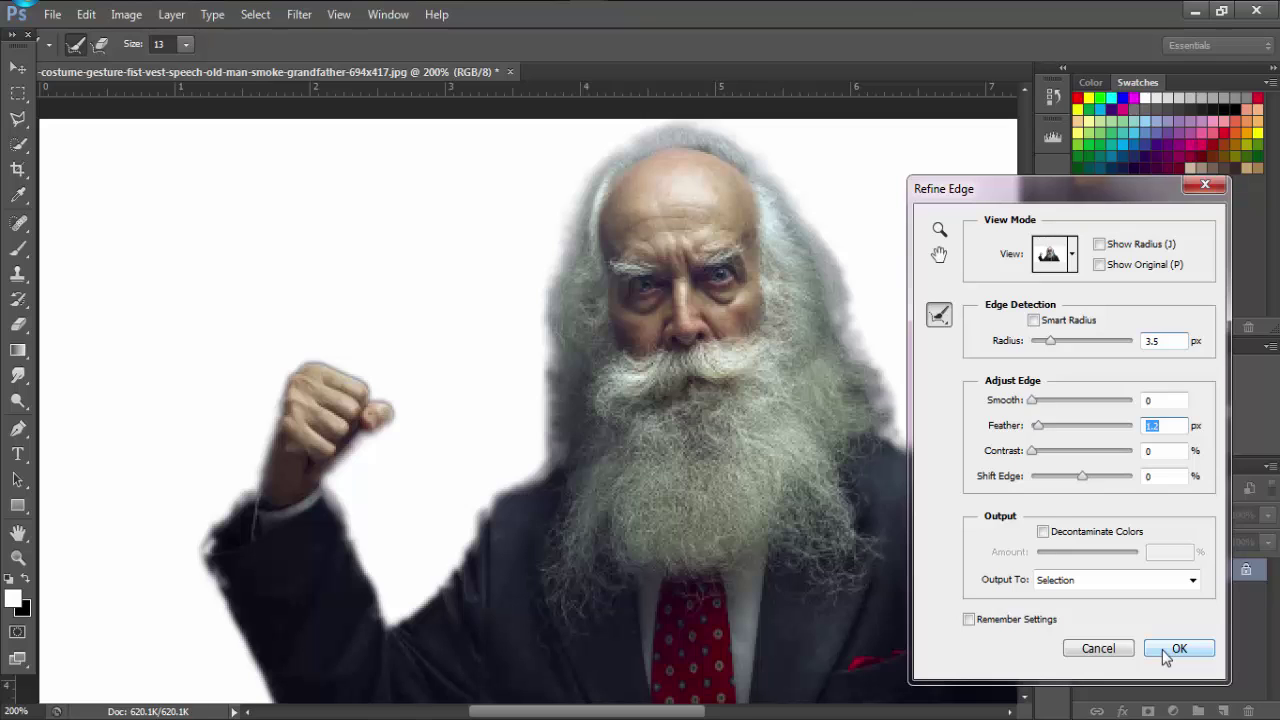
{"action": "left_click", "coordinate": [1148, 585]}
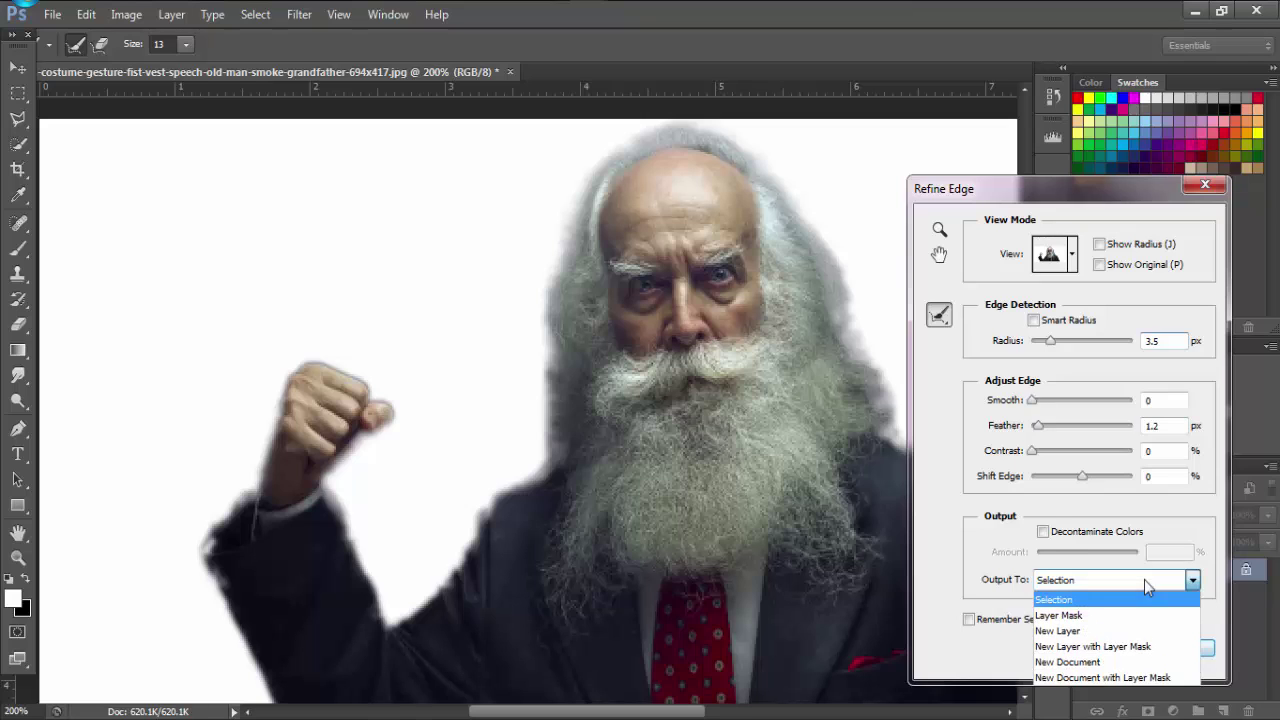
{"action": "left_click", "coordinate": [1151, 632]}
{"action": "left_click", "coordinate": [1160, 649]}
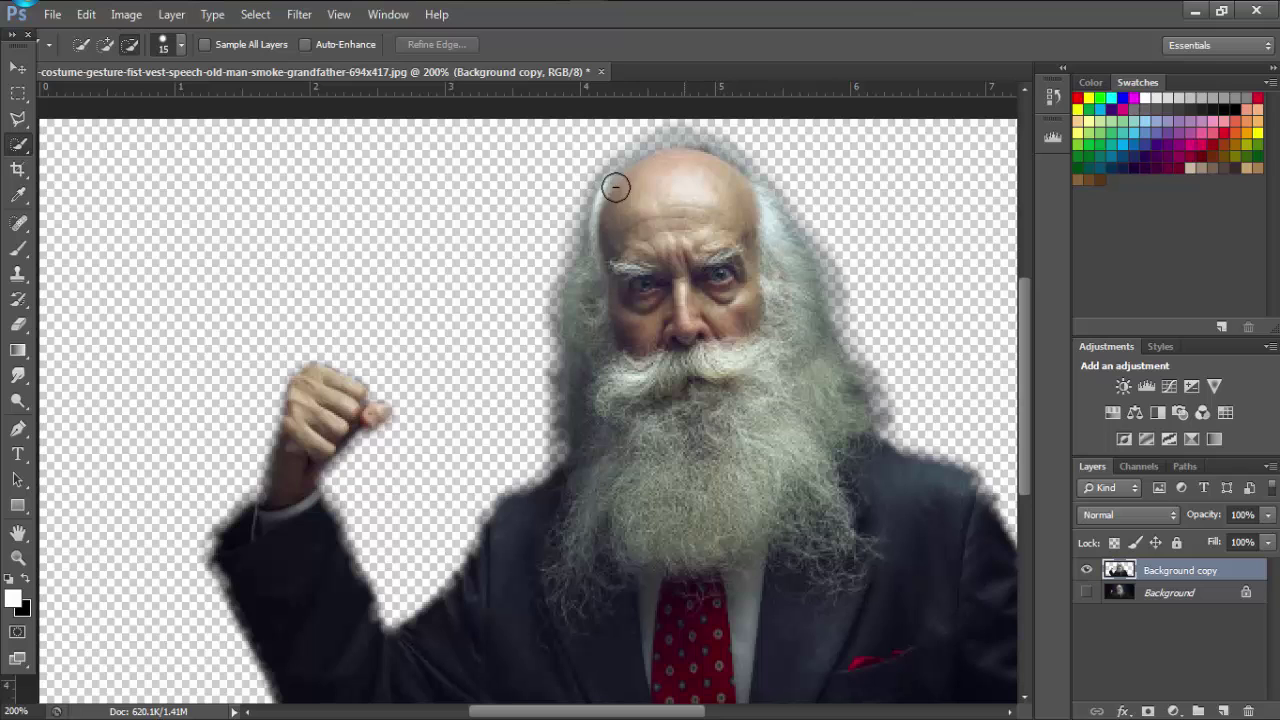
Open the sky-05 image from the Desktop
{"action": "left_click", "coordinate": [49, 18]}
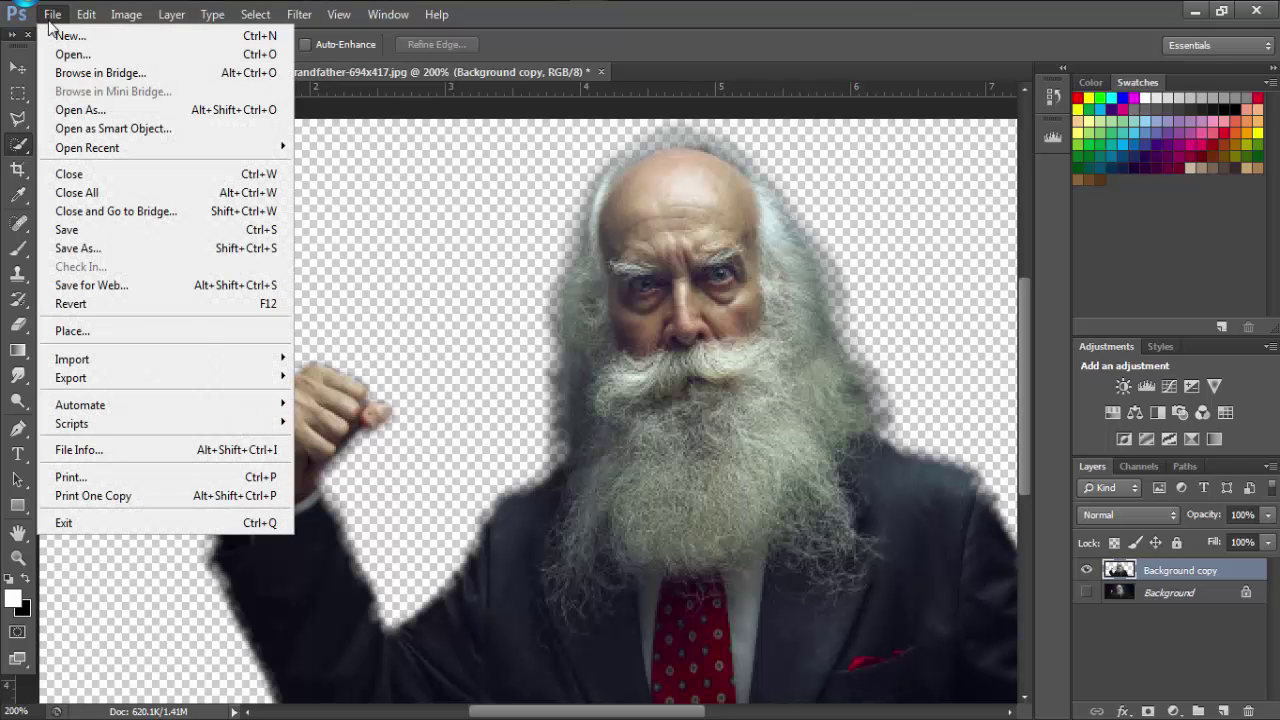
{"action": "left_click", "coordinate": [62, 56]}
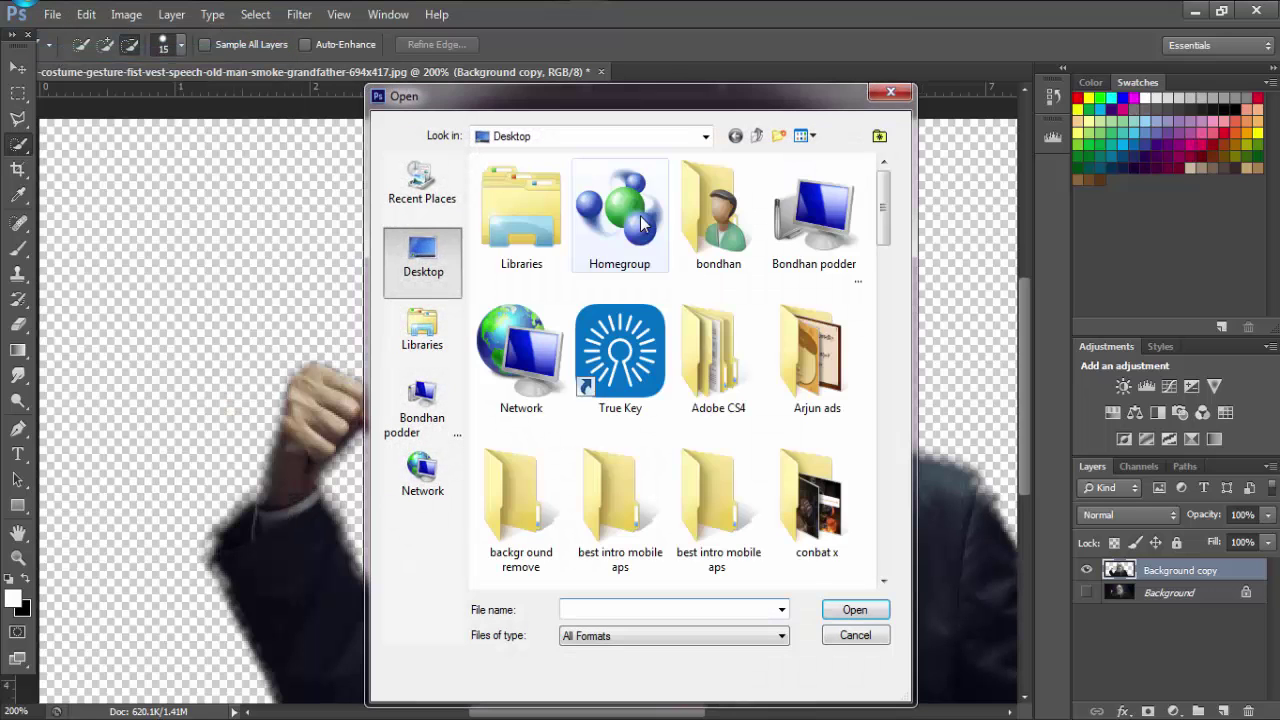
{"action": "left_click_drag", "start_coordinate": [883, 208], "coordinate": [860, 505]}
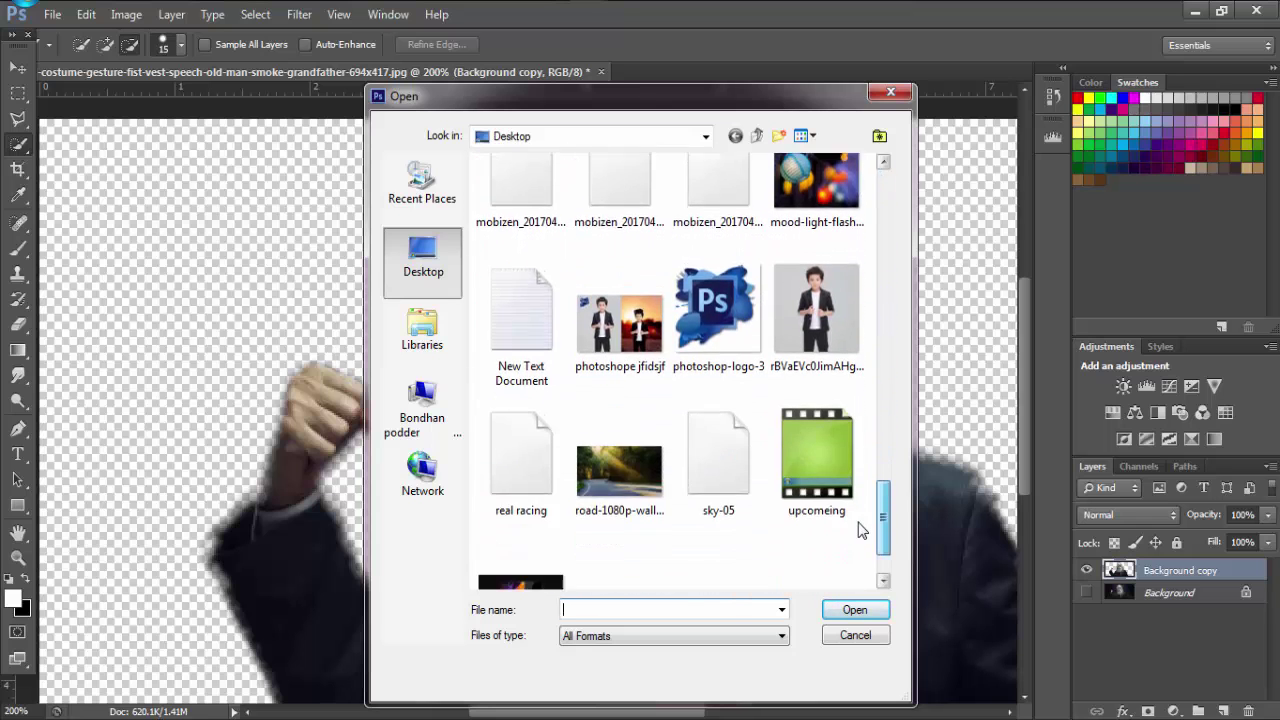
{"action": "mouse_move", "coordinate": [860, 505]}
{"action": "left_mouse_down"}
{"action": "mouse_move", "coordinate": [880, 465]}
{"action": "mouse_move", "coordinate": [871, 271]}
{"action": "mouse_move", "coordinate": [880, 531]}
{"action": "left_mouse_up"}
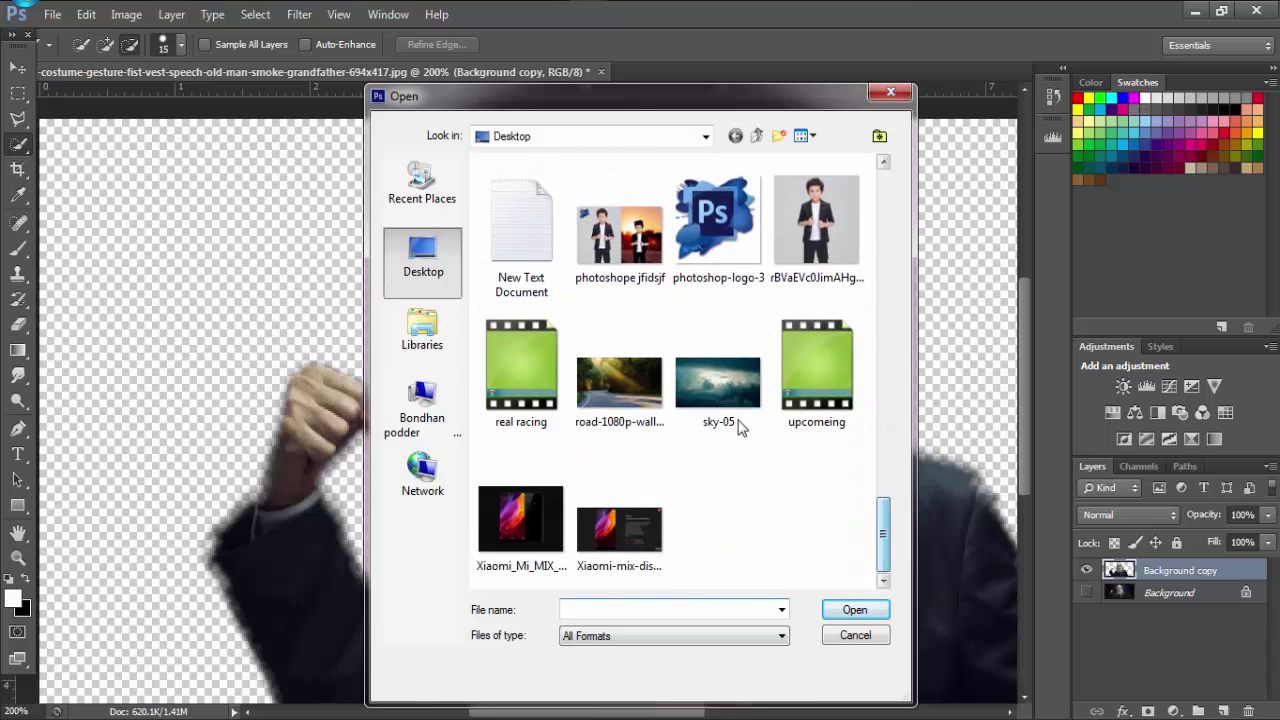
{"action": "double_click", "coordinate": [736, 377]}
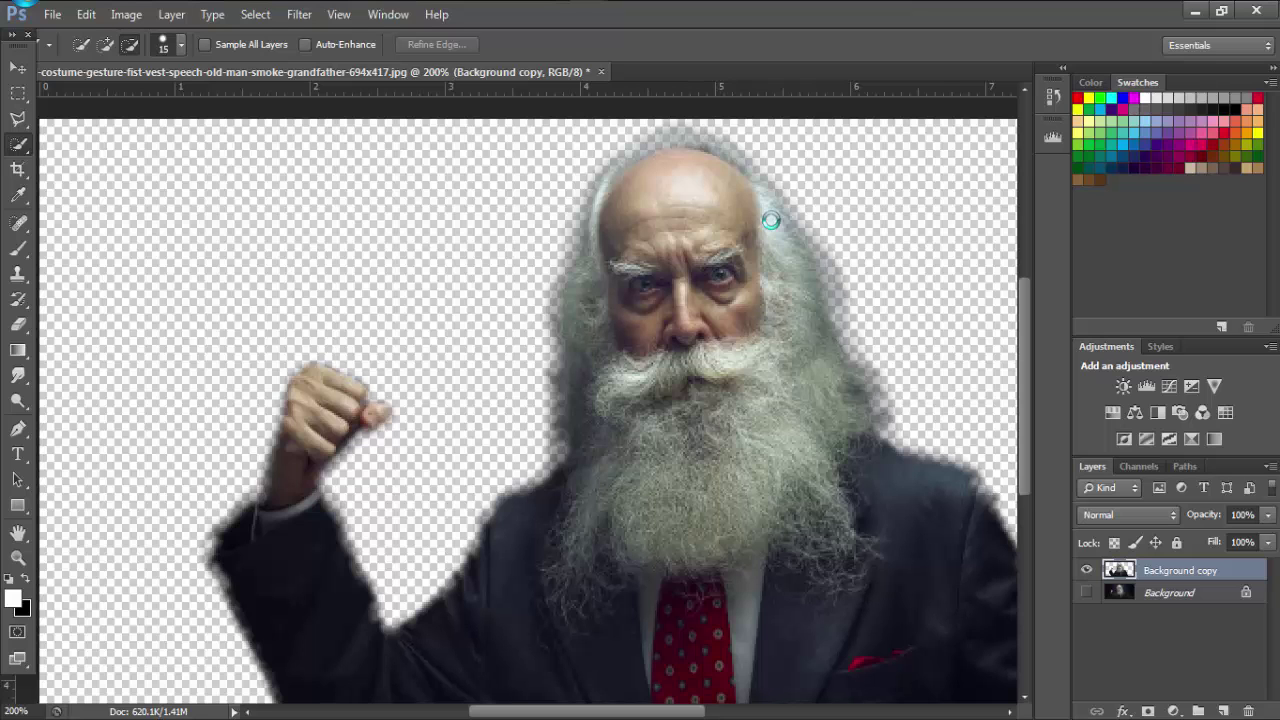
Select the whole sky-05 image and drag it into the old-man document as Layer 1
{"action": "key", "text": "ctrl+minus"}
{"action": "key", "text": "ctrl+minus"}
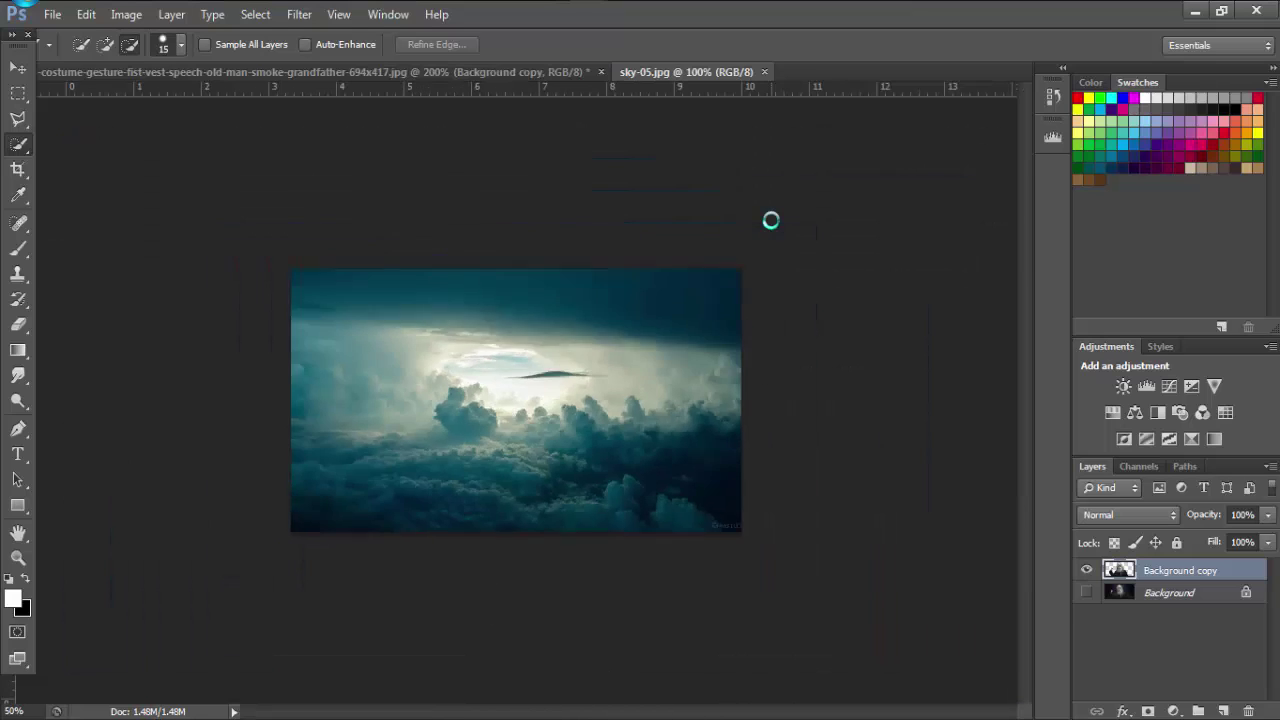
{"action": "key", "text": "ctrl+minus"}
{"action": "key", "text": "ctrl+plus"}
{"action": "key", "text": "ctrl+plus"}
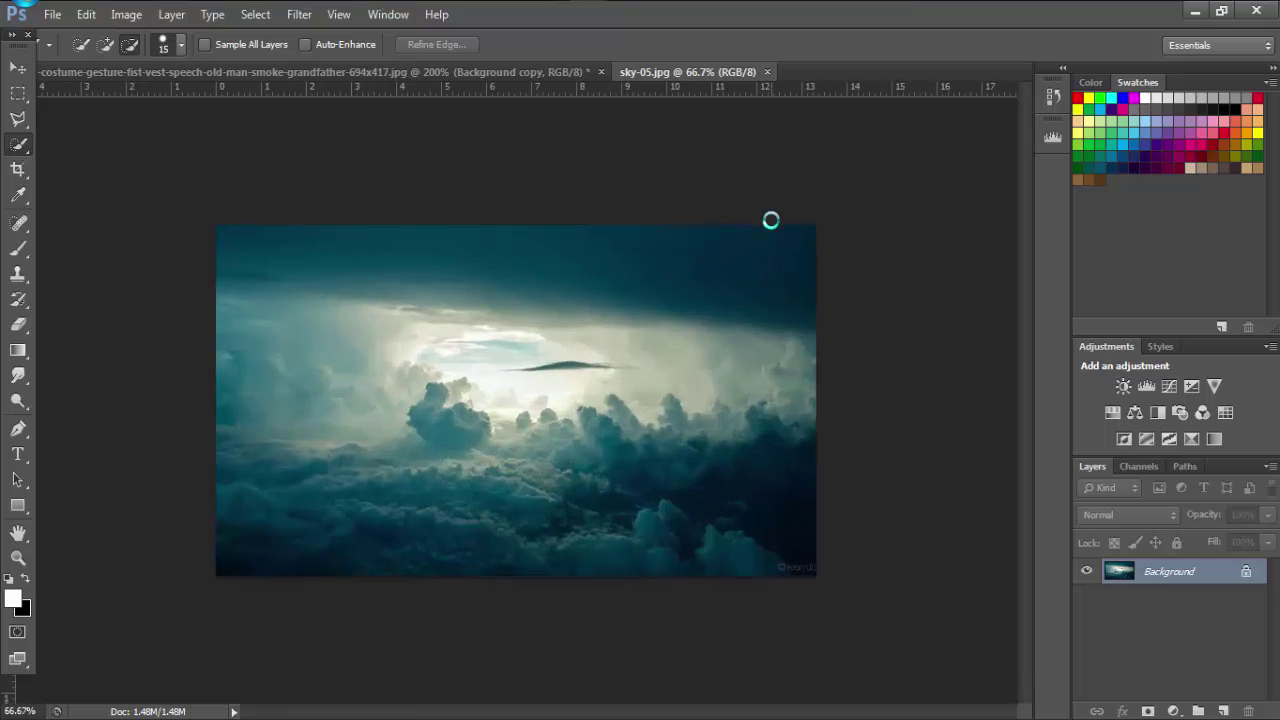
{"action": "left_click", "coordinate": [18, 93]}
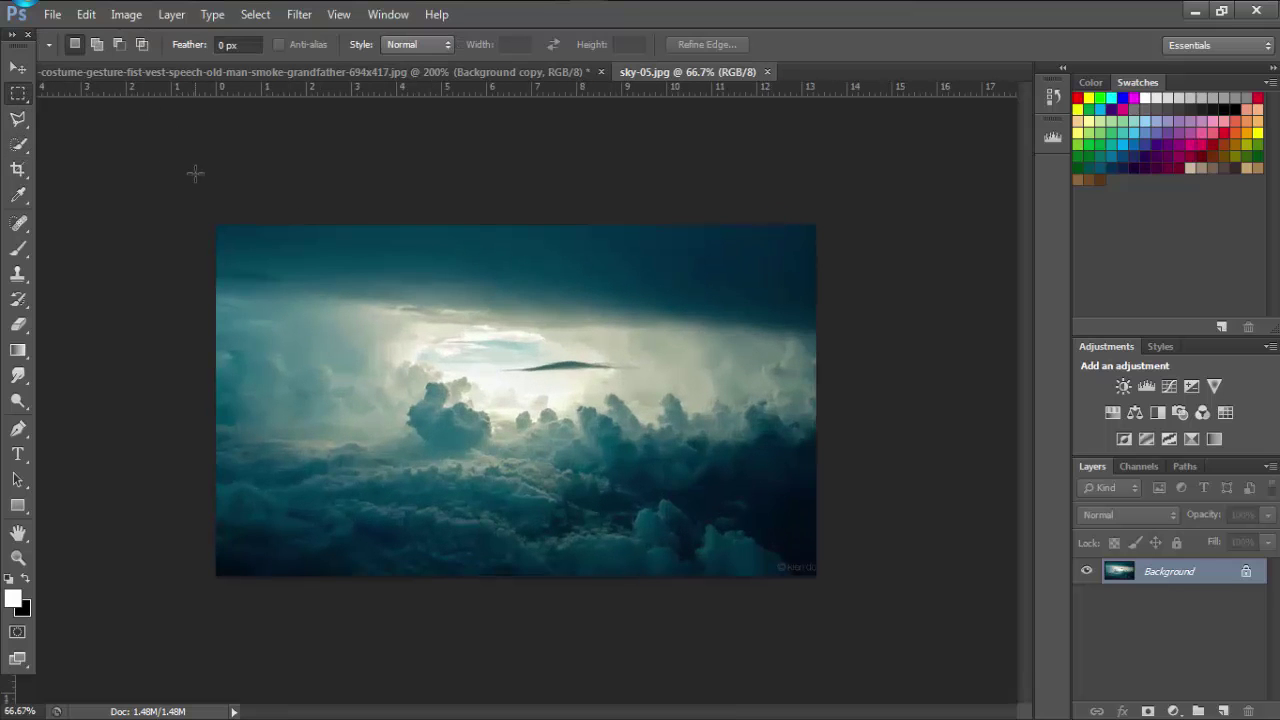
{"action": "left_click_drag", "start_coordinate": [214, 223], "coordinate": [862, 714]}
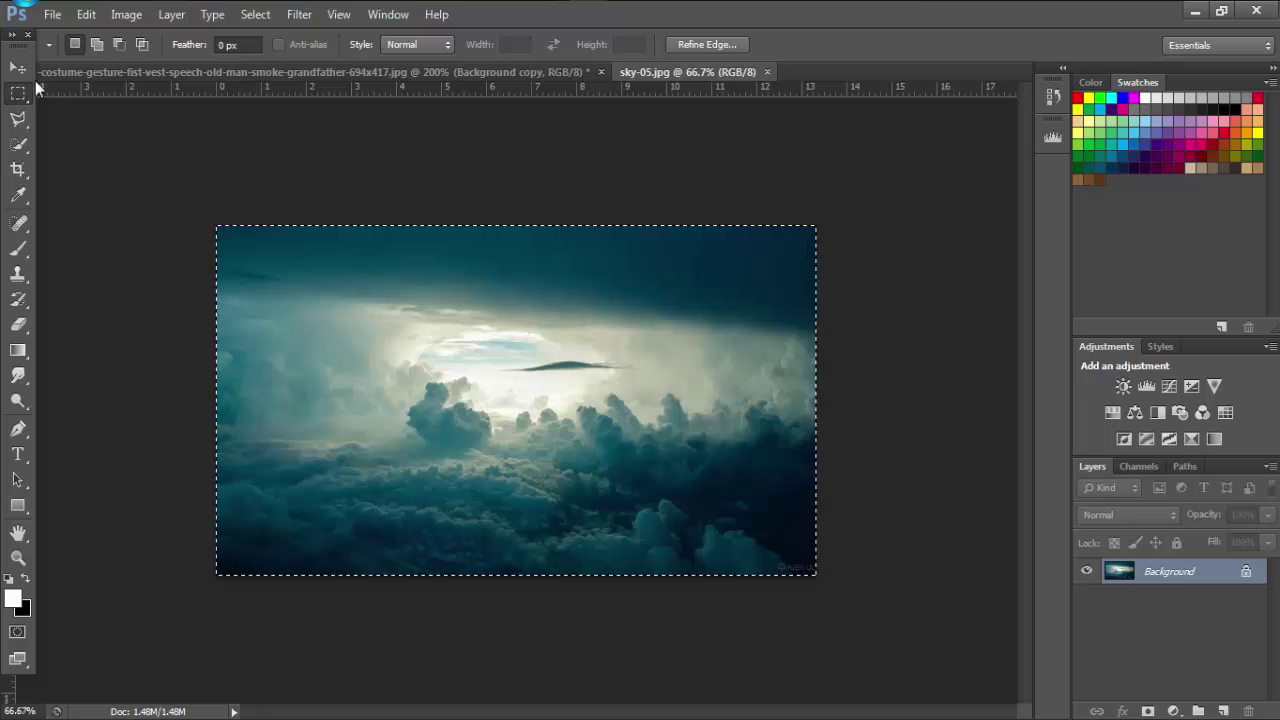
{"action": "left_click", "coordinate": [17, 69]}
{"action": "left_click_drag", "start_coordinate": [366, 110], "coordinate": [322, 86]}
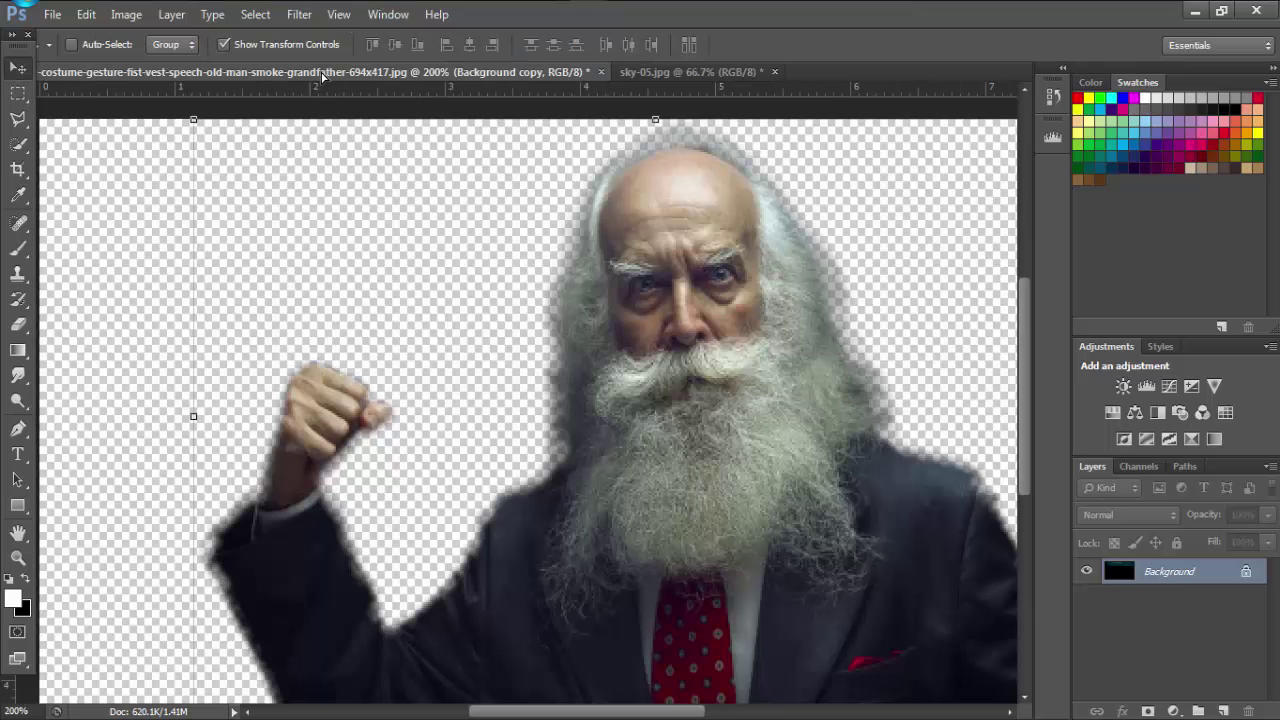
{"action": "left_click_drag", "start_coordinate": [322, 86], "coordinate": [337, 384]}
{"action": "left_click_drag", "start_coordinate": [466, 431], "coordinate": [457, 498]}
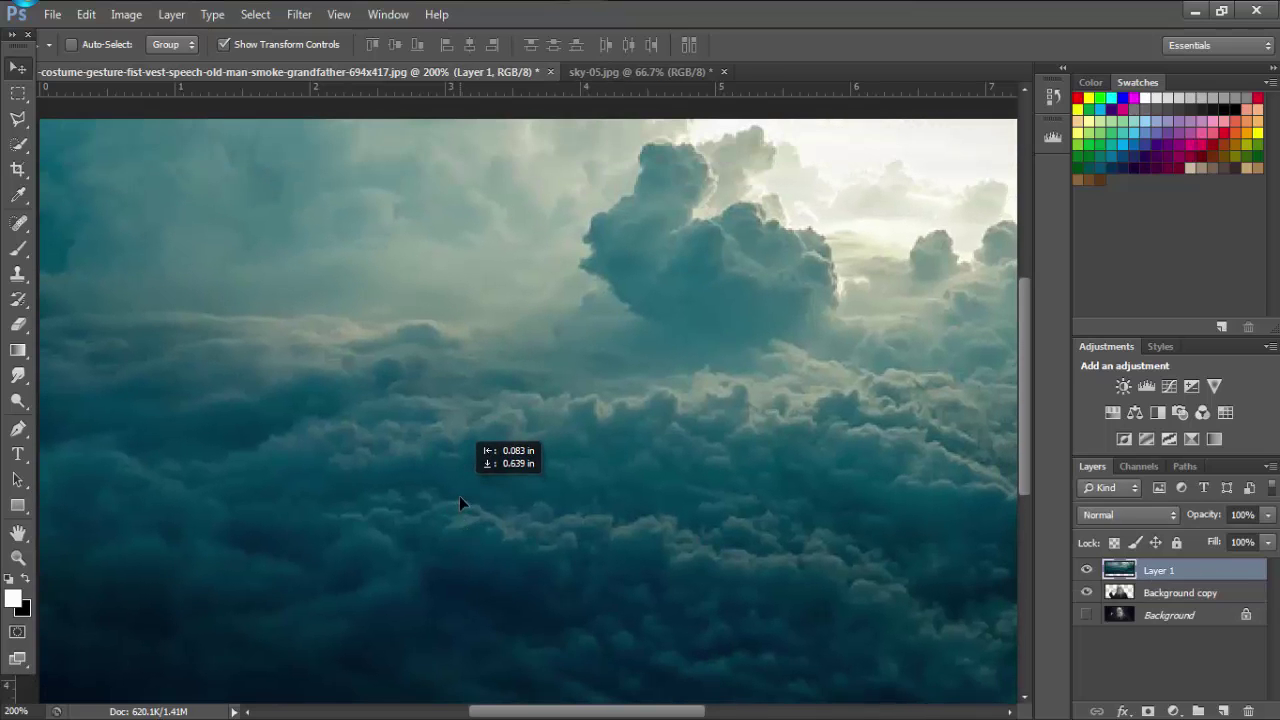
Free Transform the sky to enlarge it over the entire canvas
{"action": "key", "text": "ctrl+minus"}
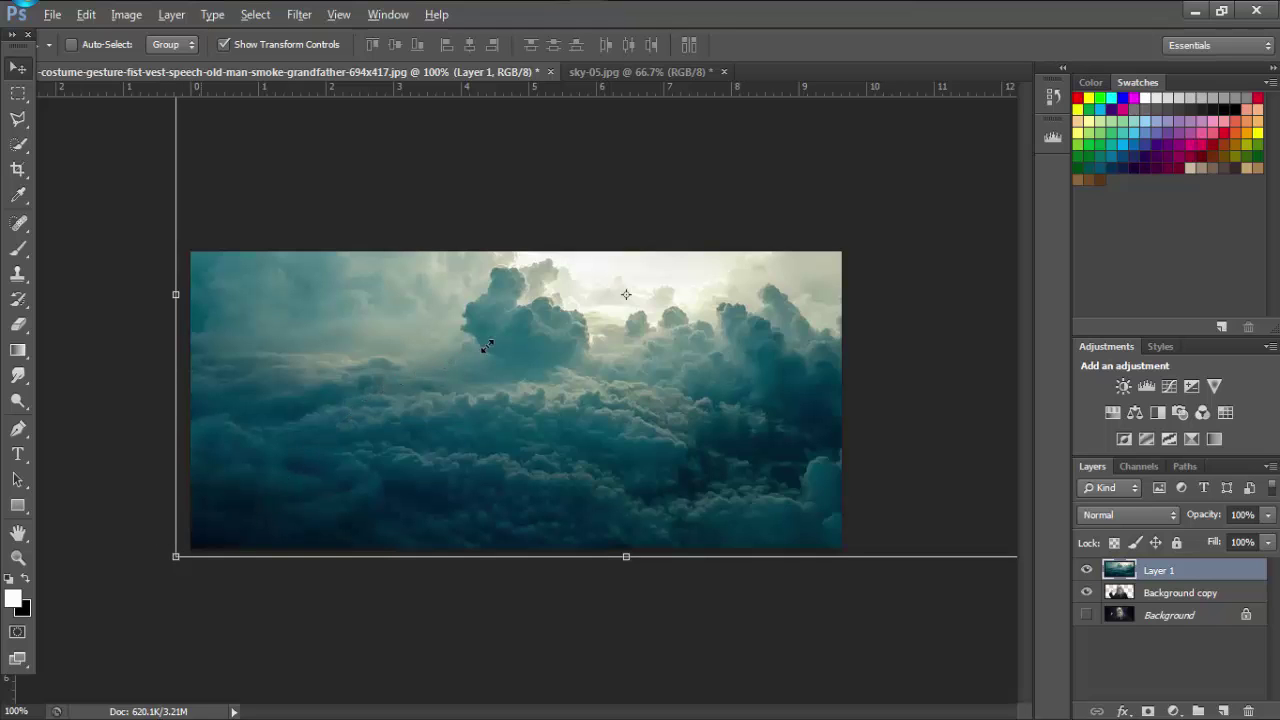
{"action": "key", "text": "ctrl+t"}
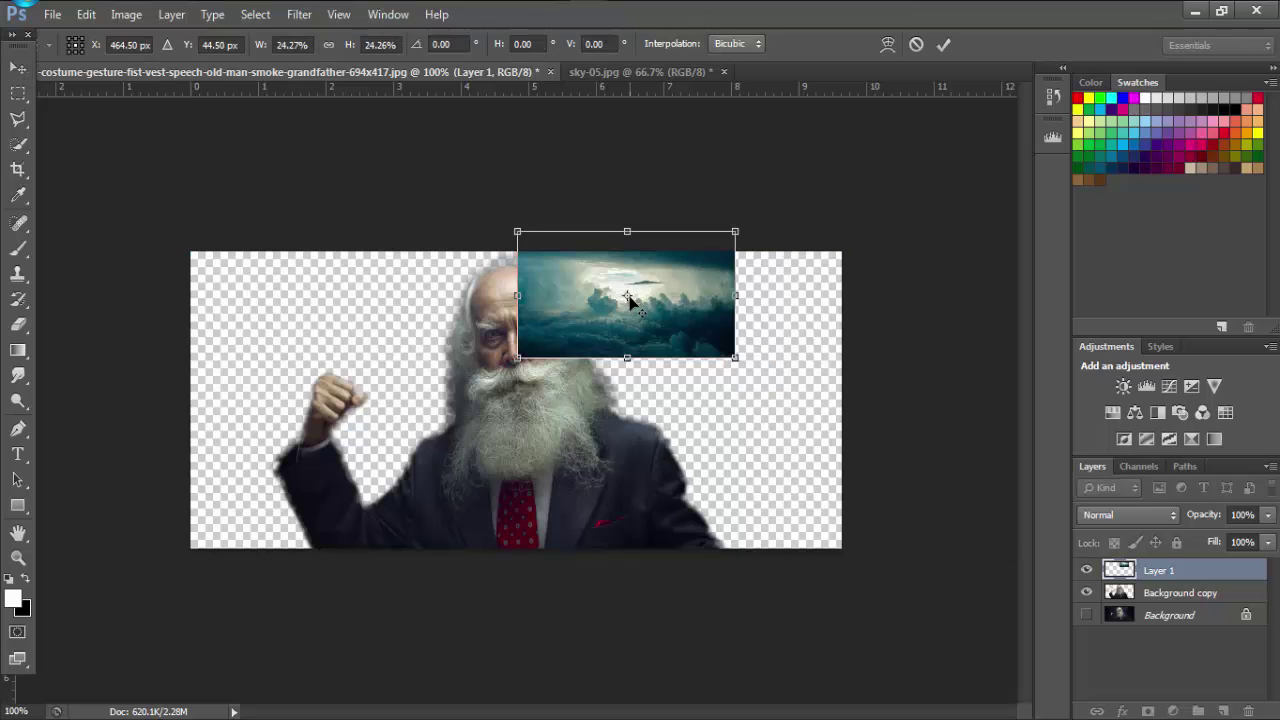
{"action": "left_click_drag", "start_coordinate": [628, 298], "coordinate": [274, 284]}
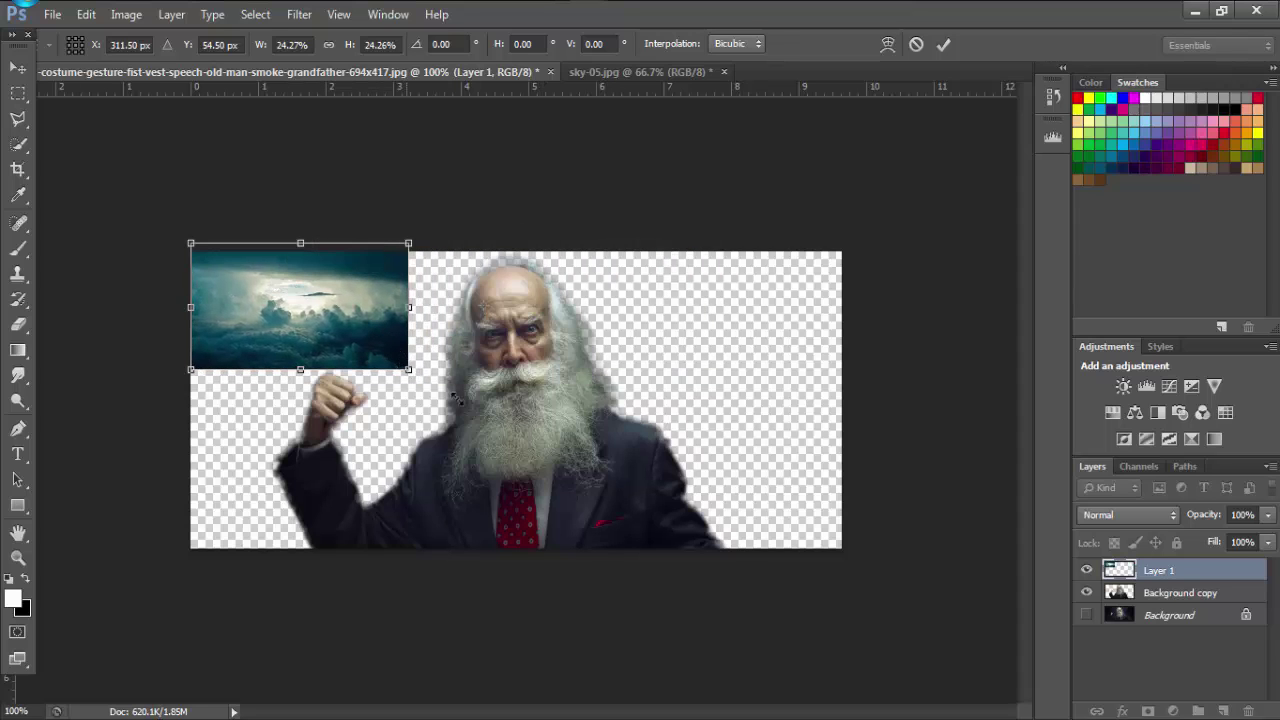
{"action": "mouse_move", "coordinate": [454, 398]}
{"action": "left_mouse_down"}
{"action": "mouse_move", "coordinate": [842, 614]}
{"action": "mouse_move", "coordinate": [857, 588]}
{"action": "left_mouse_up"}
{"action": "left_click_drag", "start_coordinate": [760, 492], "coordinate": [746, 477]}
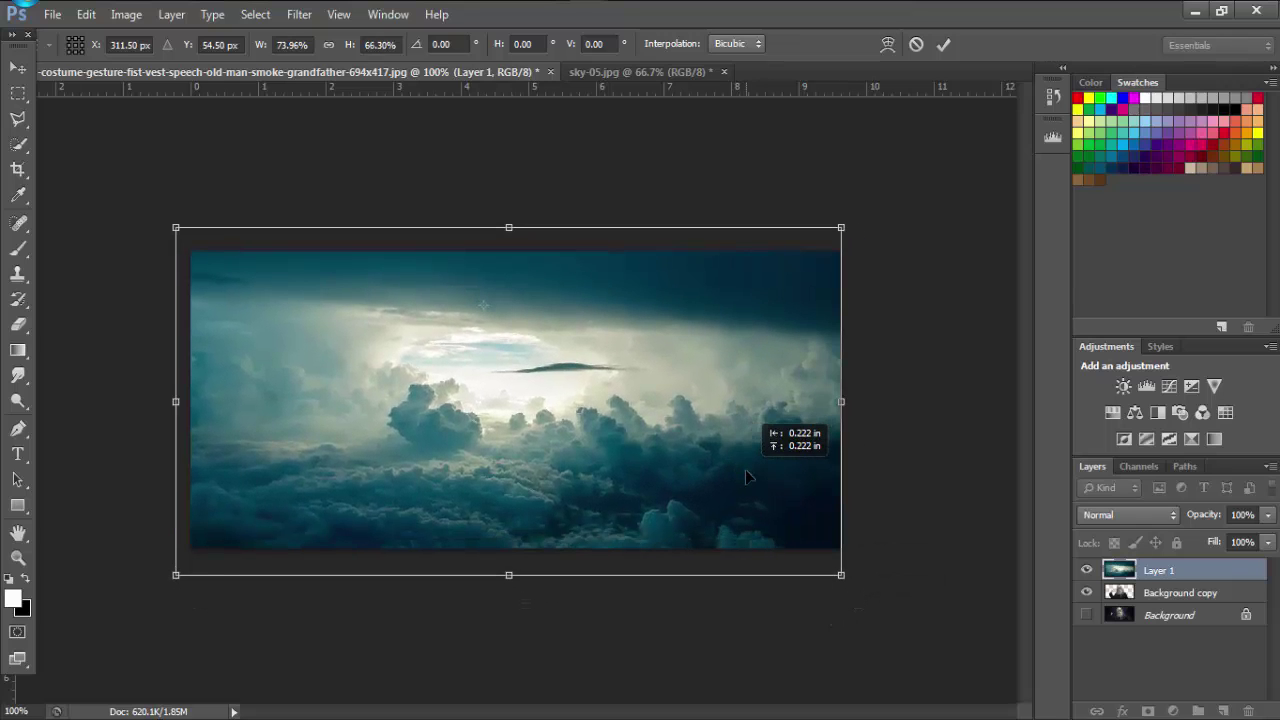
{"action": "key", "text": "Return"}
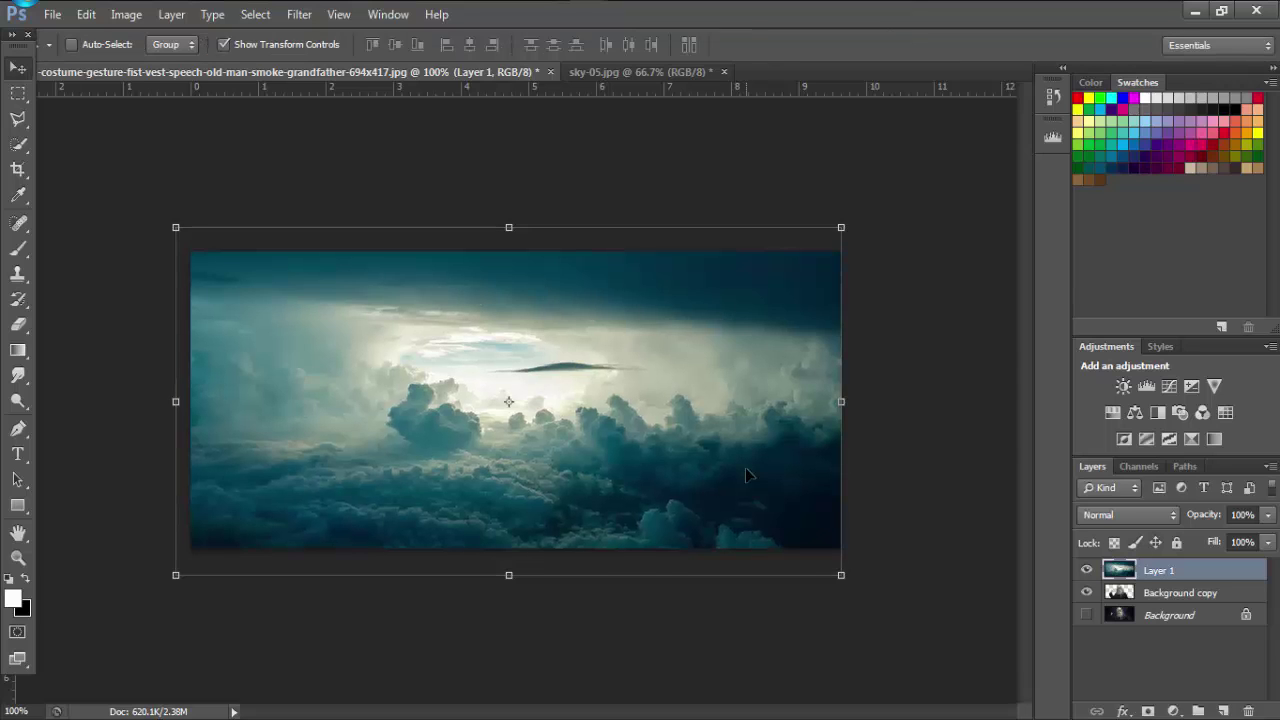
Move the sky Layer 1 beneath the Background copy portrait layer
{"action": "key", "text": "ctrl+plus"}
{"action": "key", "text": "ctrl+minus"}
{"action": "left_click_drag", "start_coordinate": [1160, 574], "coordinate": [1163, 605]}
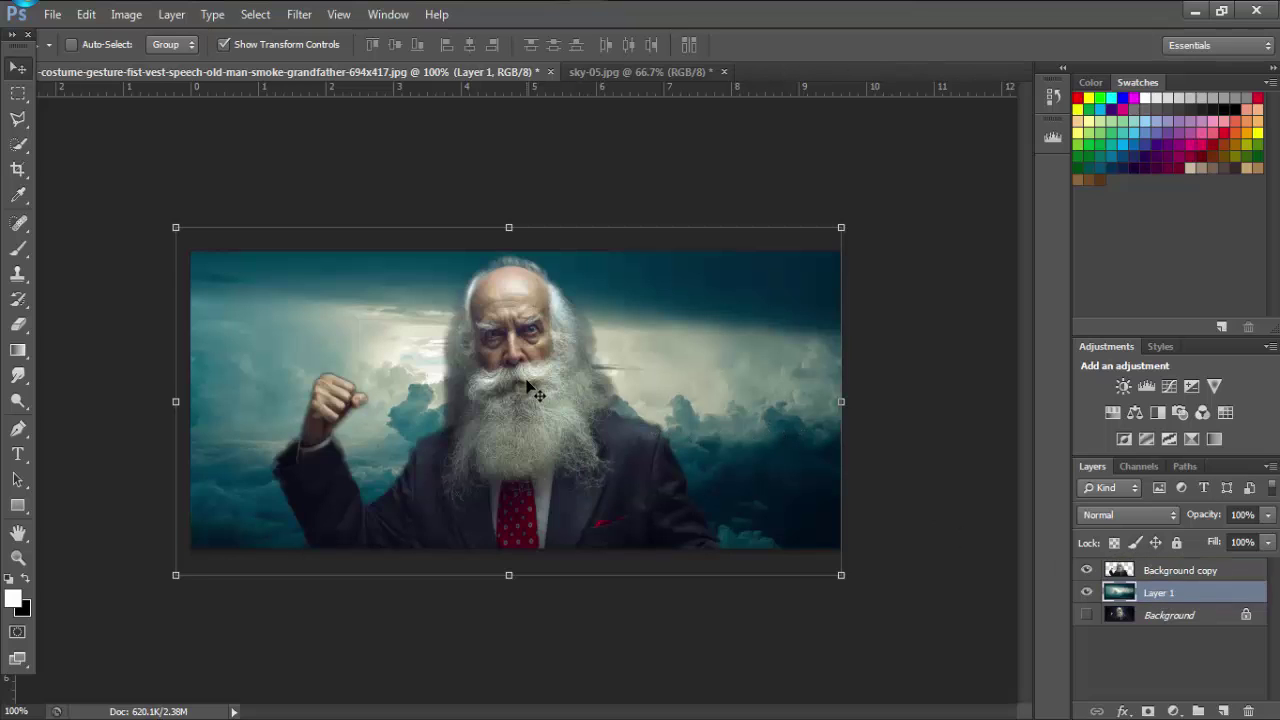
{"action": "left_click_drag", "start_coordinate": [530, 387], "coordinate": [530, 384]}
Scale the Background copy man to about 94%, nudge him down, and apply the transform
{"action": "left_click", "coordinate": [1131, 572]}
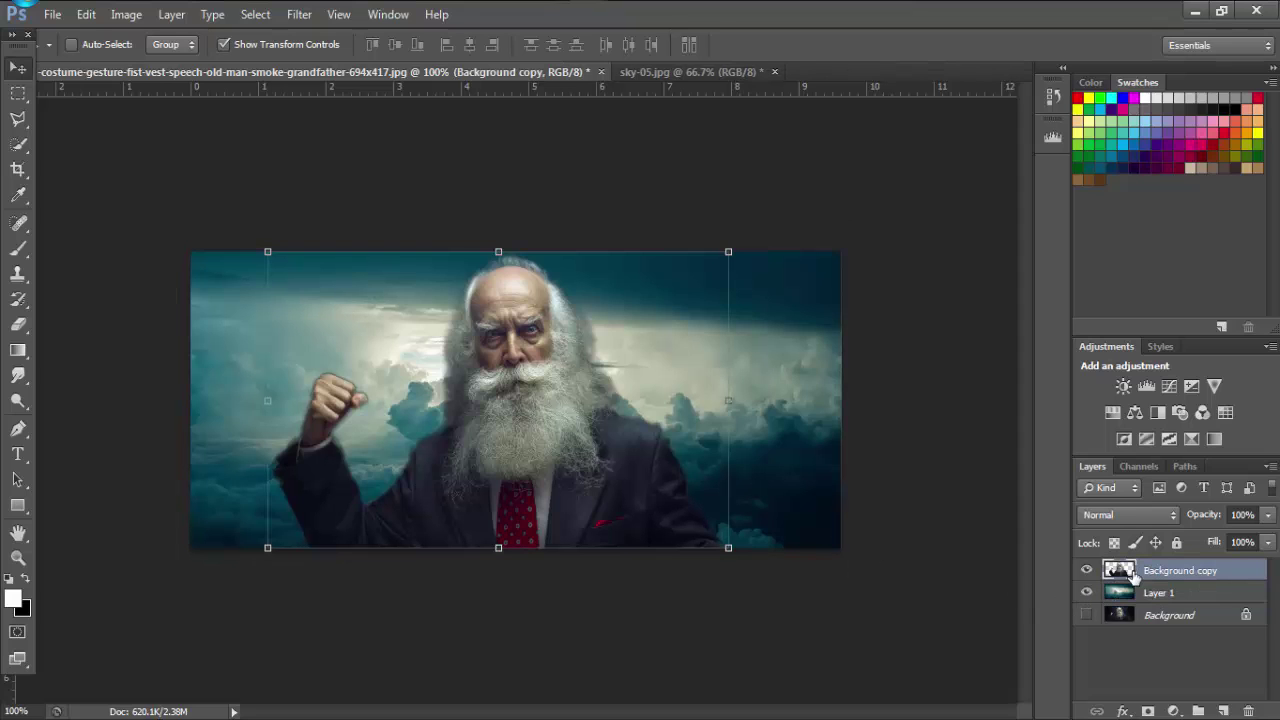
{"action": "left_click_drag", "start_coordinate": [728, 547], "coordinate": [715, 538]}
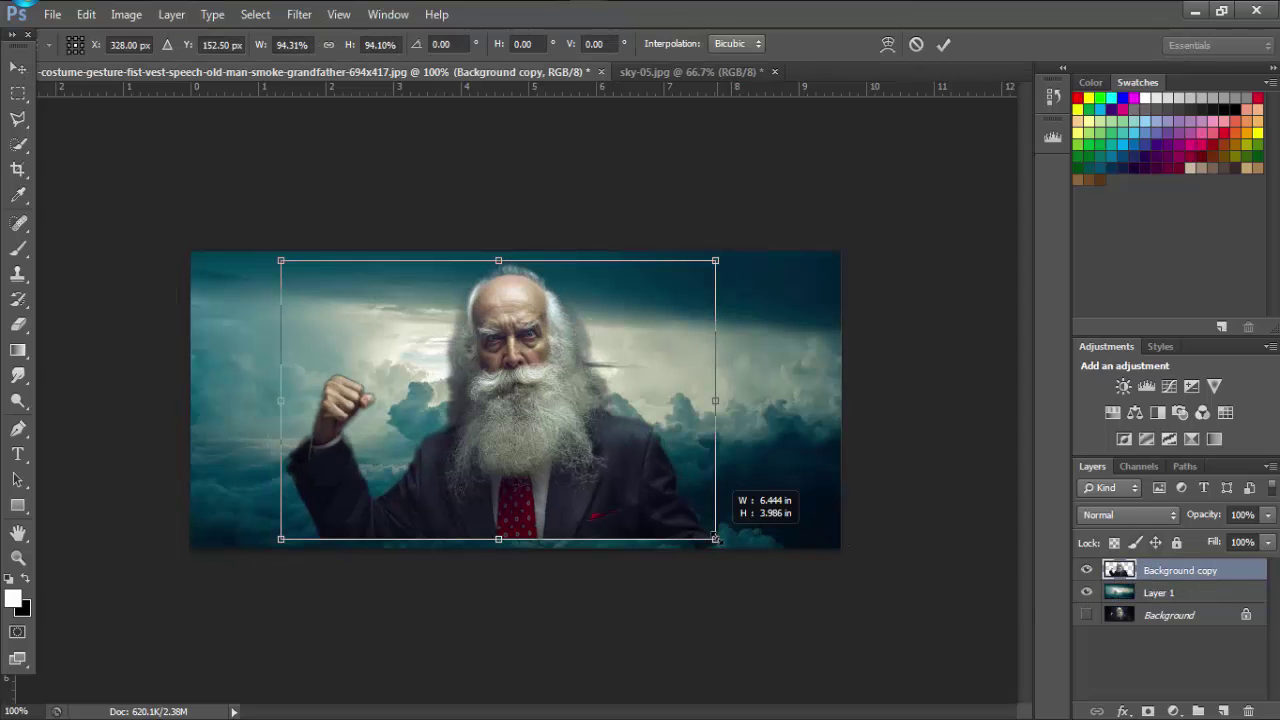
{"action": "left_click_drag", "start_coordinate": [624, 422], "coordinate": [634, 430]}
{"action": "key", "text": "shift+Down"}
{"action": "key", "text": "Down"}
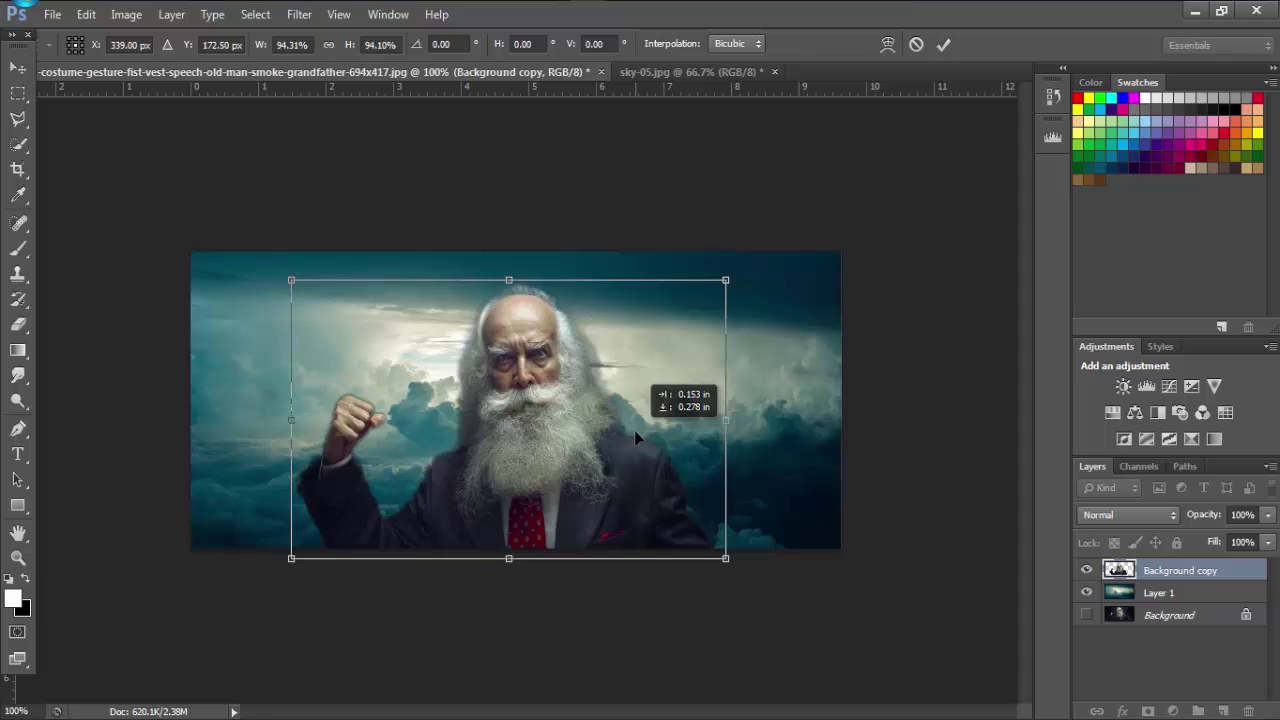
{"action": "key", "text": "ctrl+plus"}
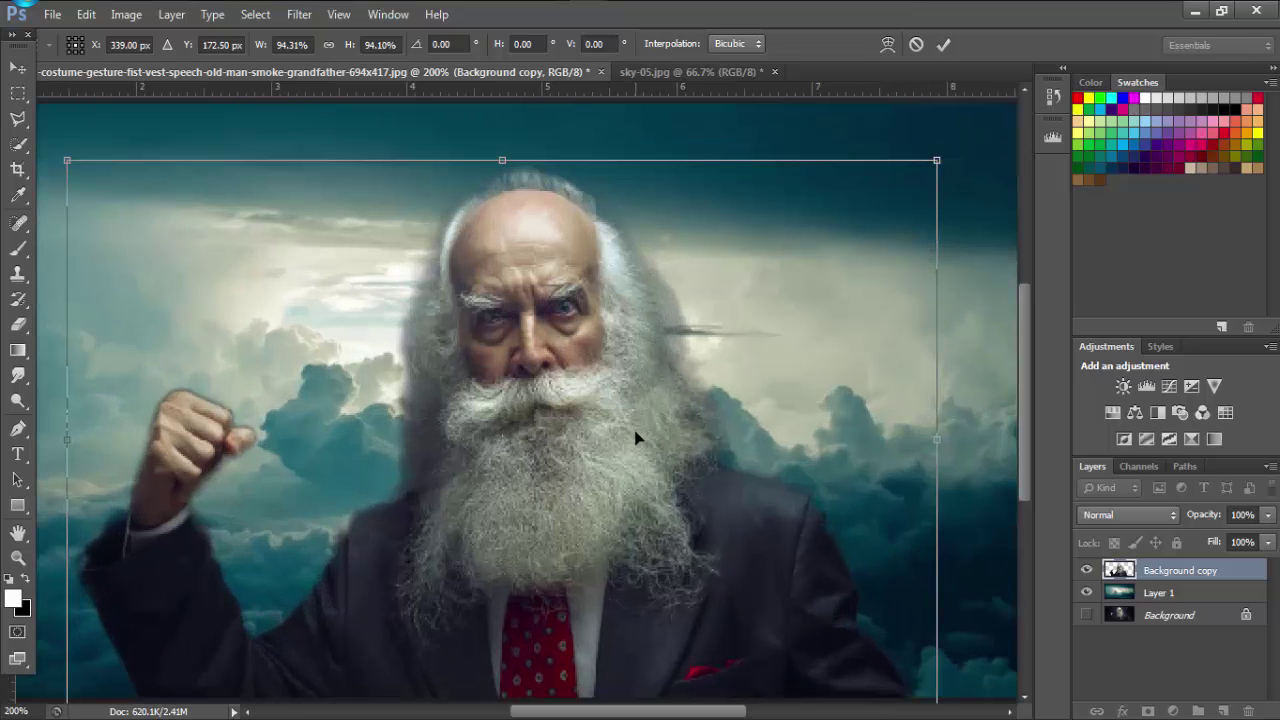
{"action": "key", "text": "ctrl+minus"}
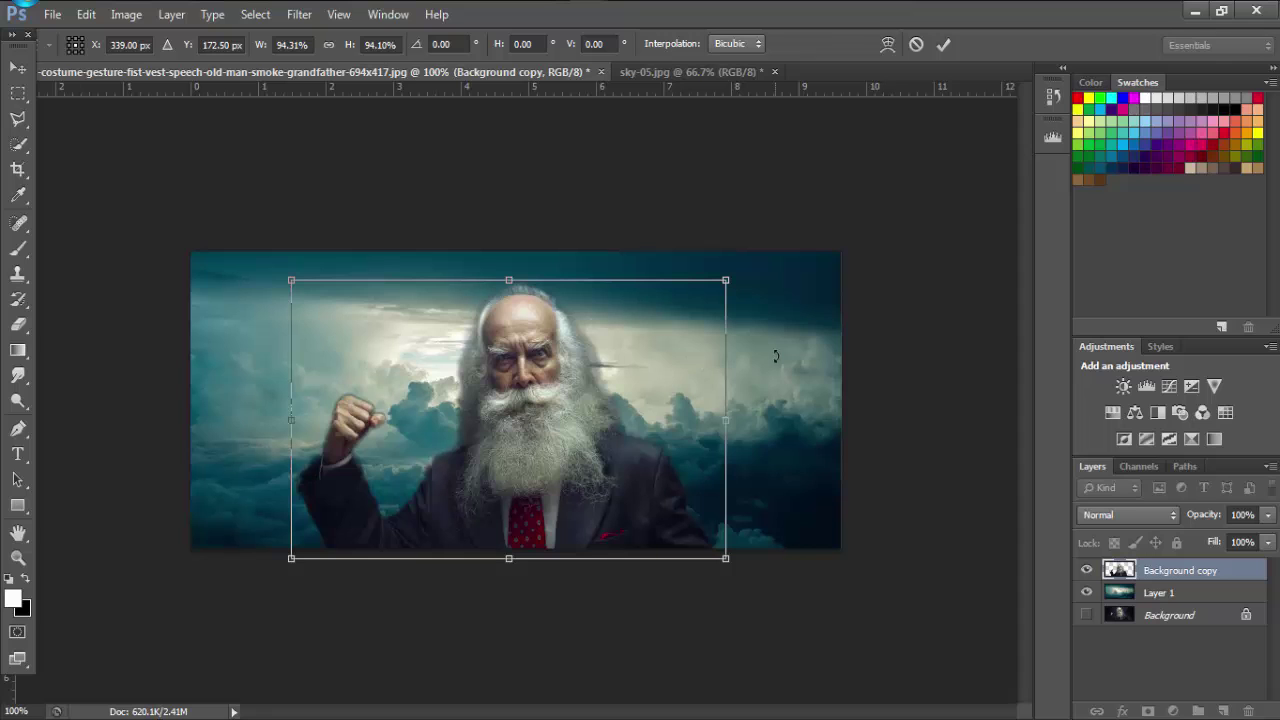
{"action": "key", "text": "ctrl+plus"}
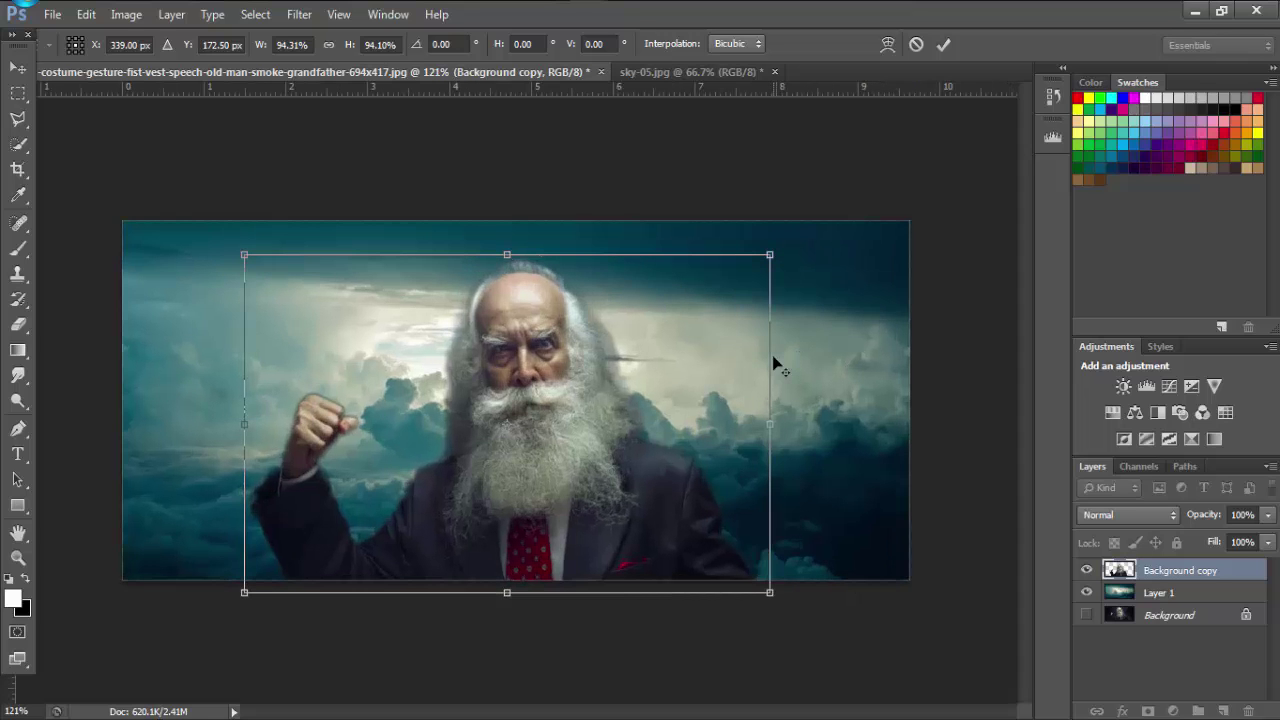
{"action": "key", "text": "ctrl+plus"}
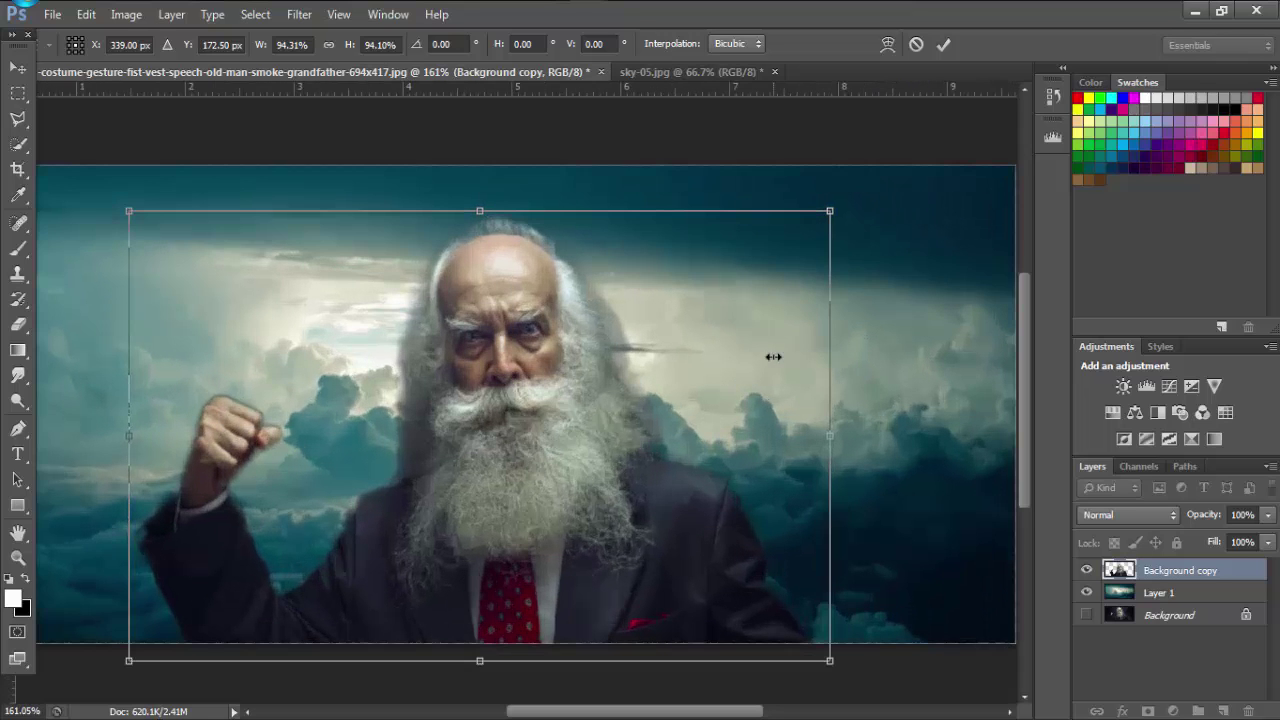
{"action": "key", "text": "ctrl+minus"}
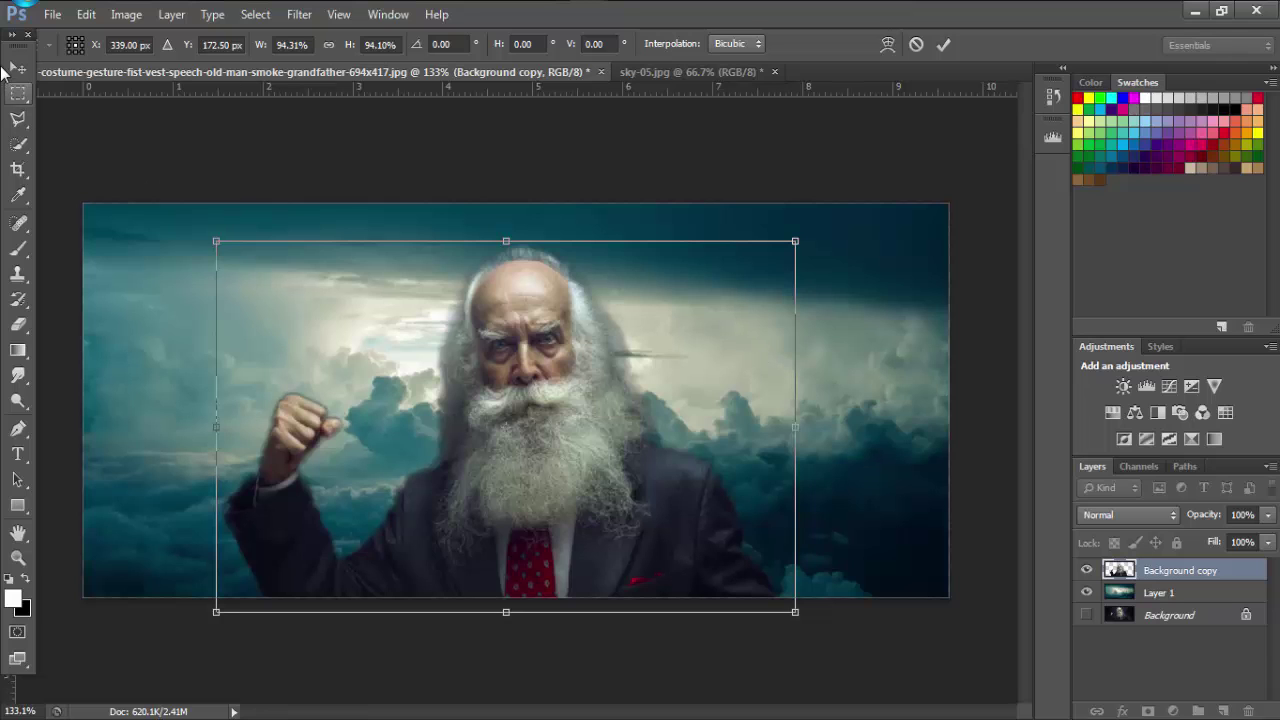
{"action": "left_click", "coordinate": [18, 93]}
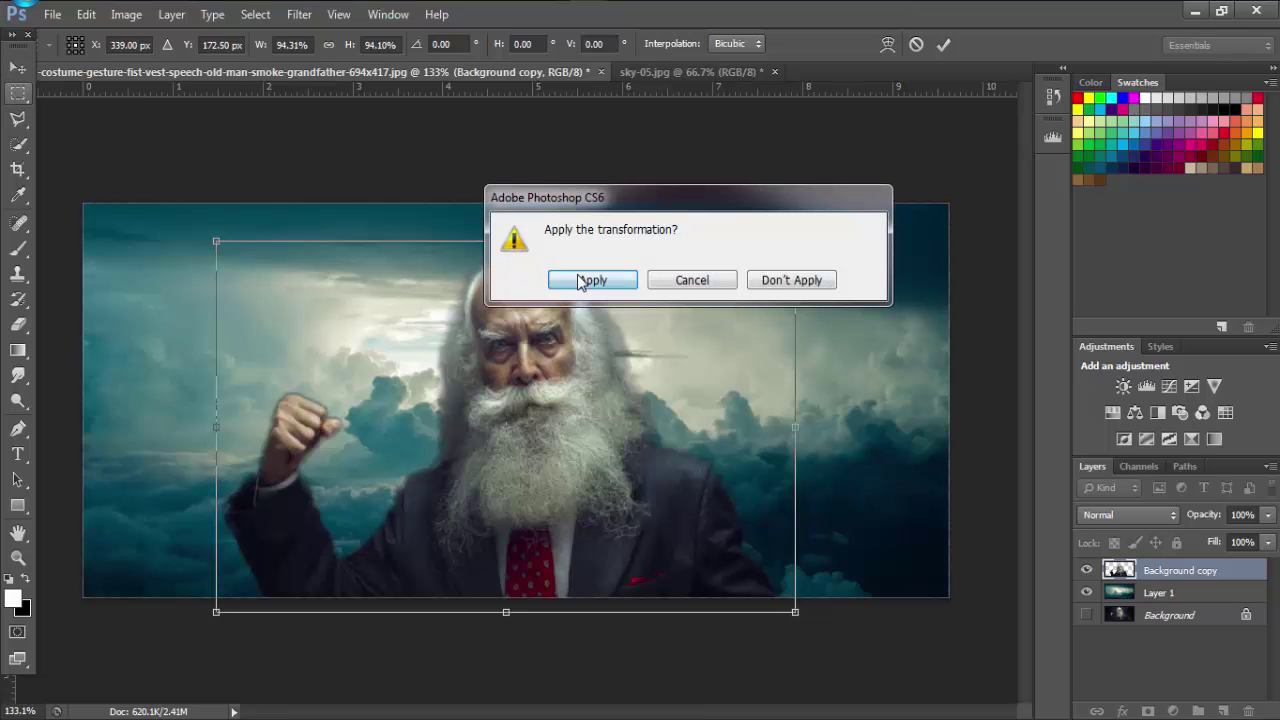
{"action": "left_click", "coordinate": [586, 280]}
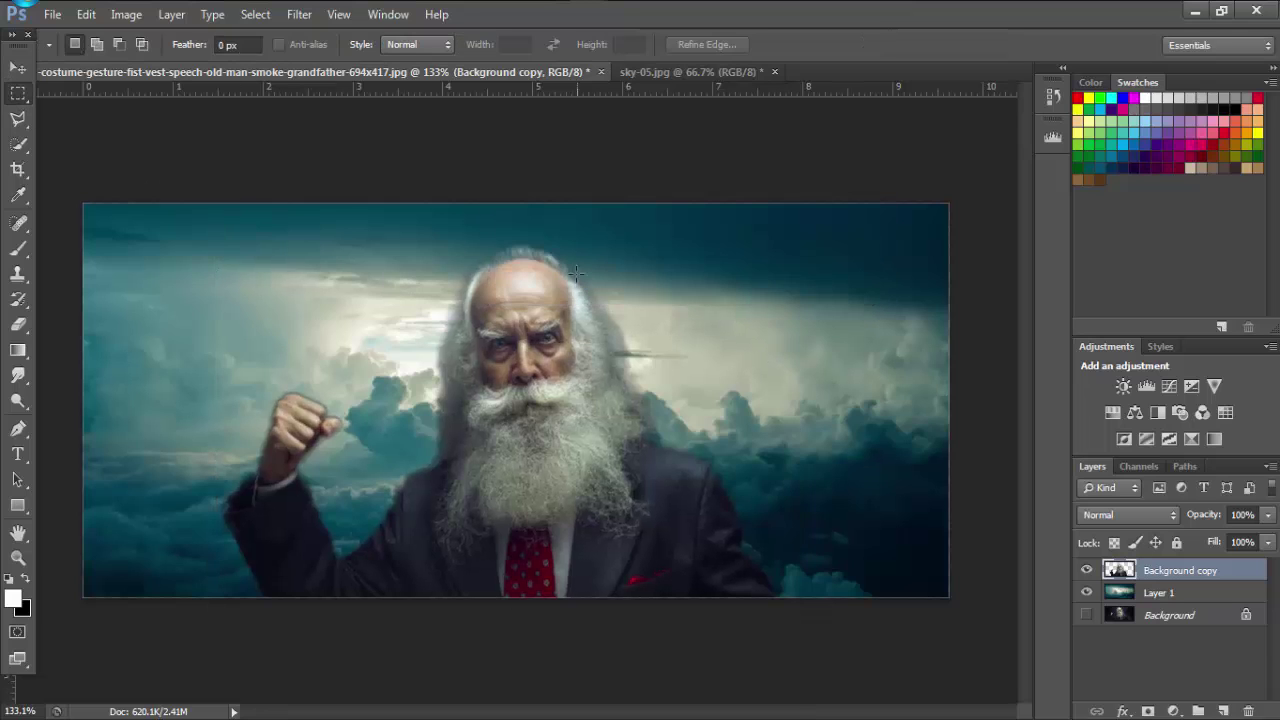
Blur the Layer 1 sky with a Gaussian Blur of about 5.3 px
{"action": "left_click", "coordinate": [1125, 595]}
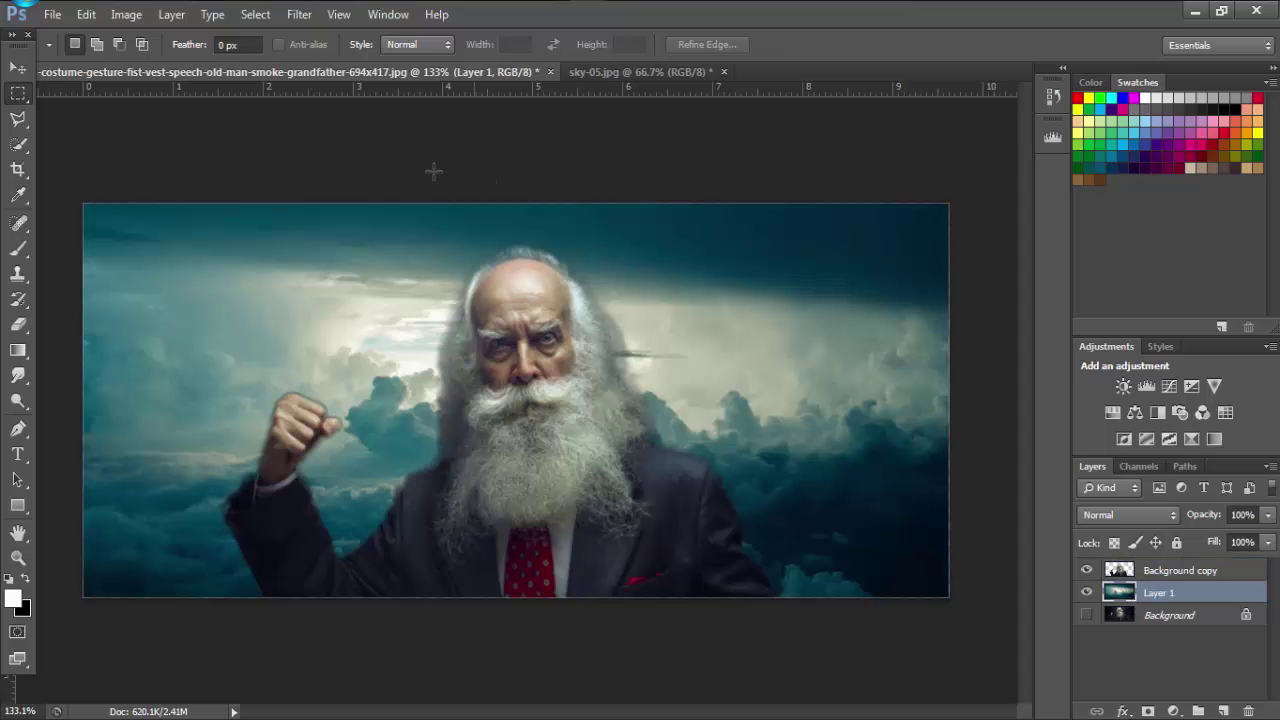
{"action": "left_click", "coordinate": [299, 14]}
{"action": "mouse_move", "coordinate": [308, 211]}
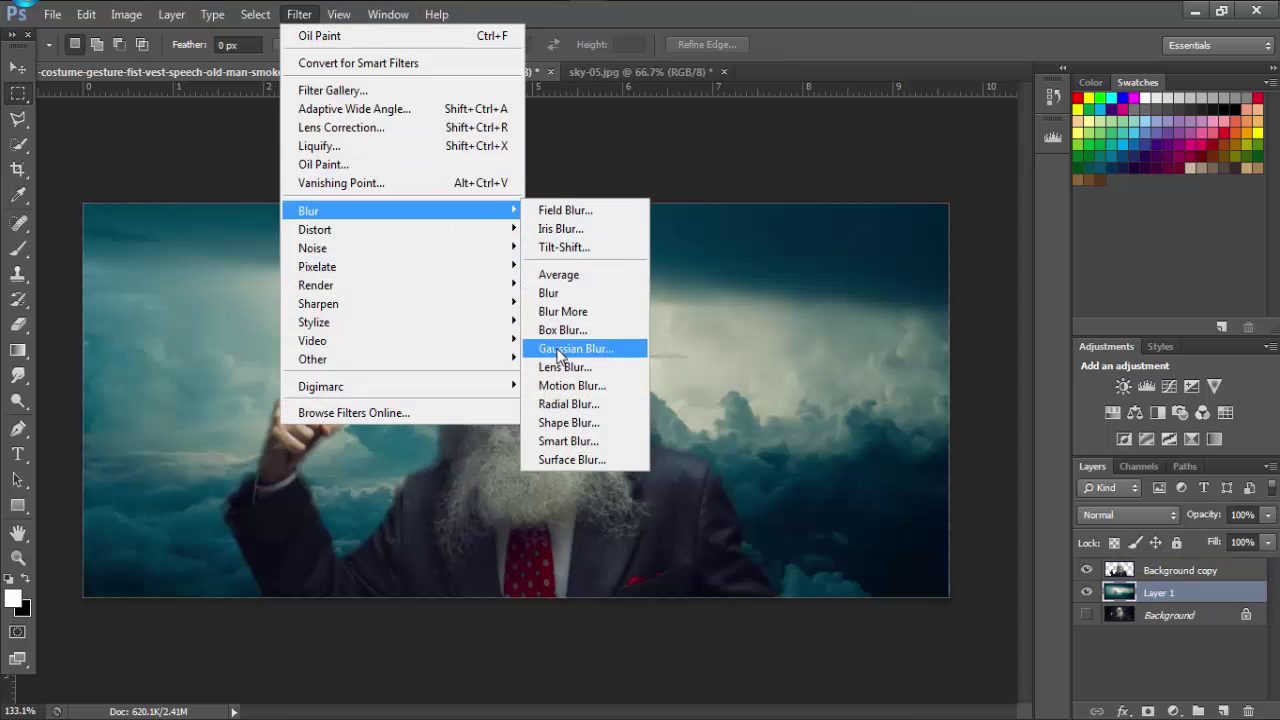
{"action": "left_click", "coordinate": [576, 349]}
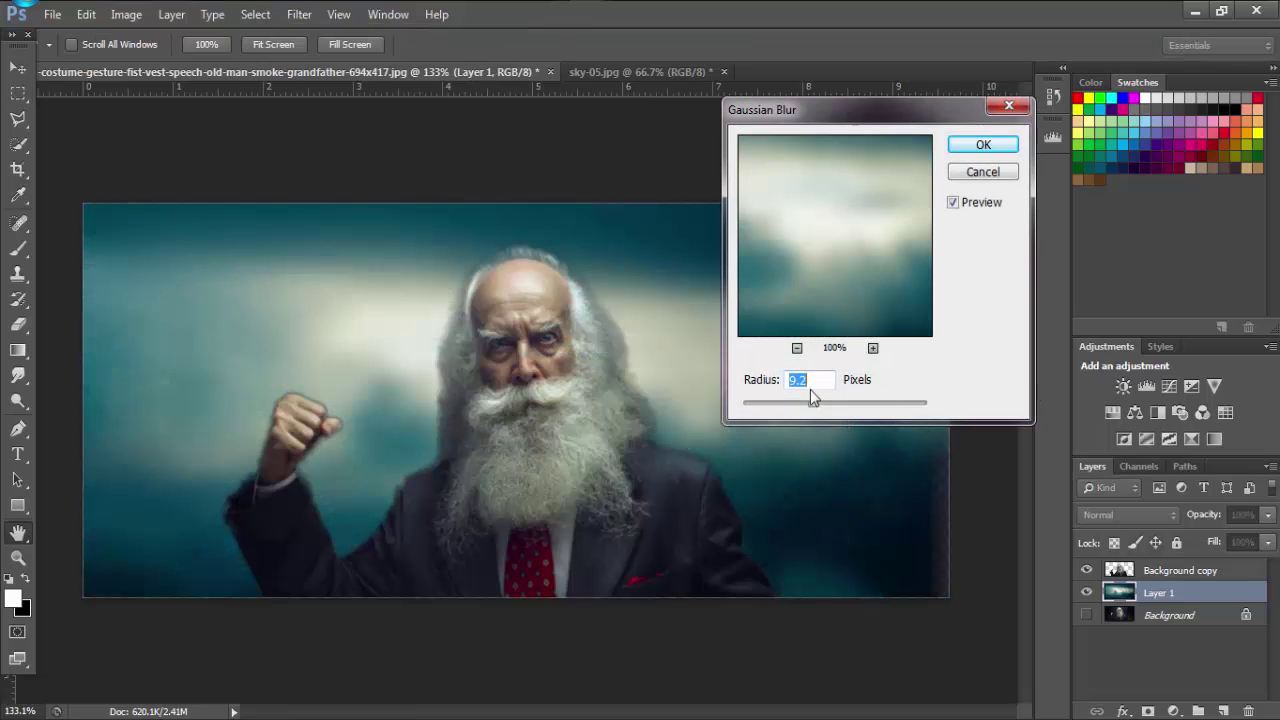
{"action": "left_click", "coordinate": [798, 404]}
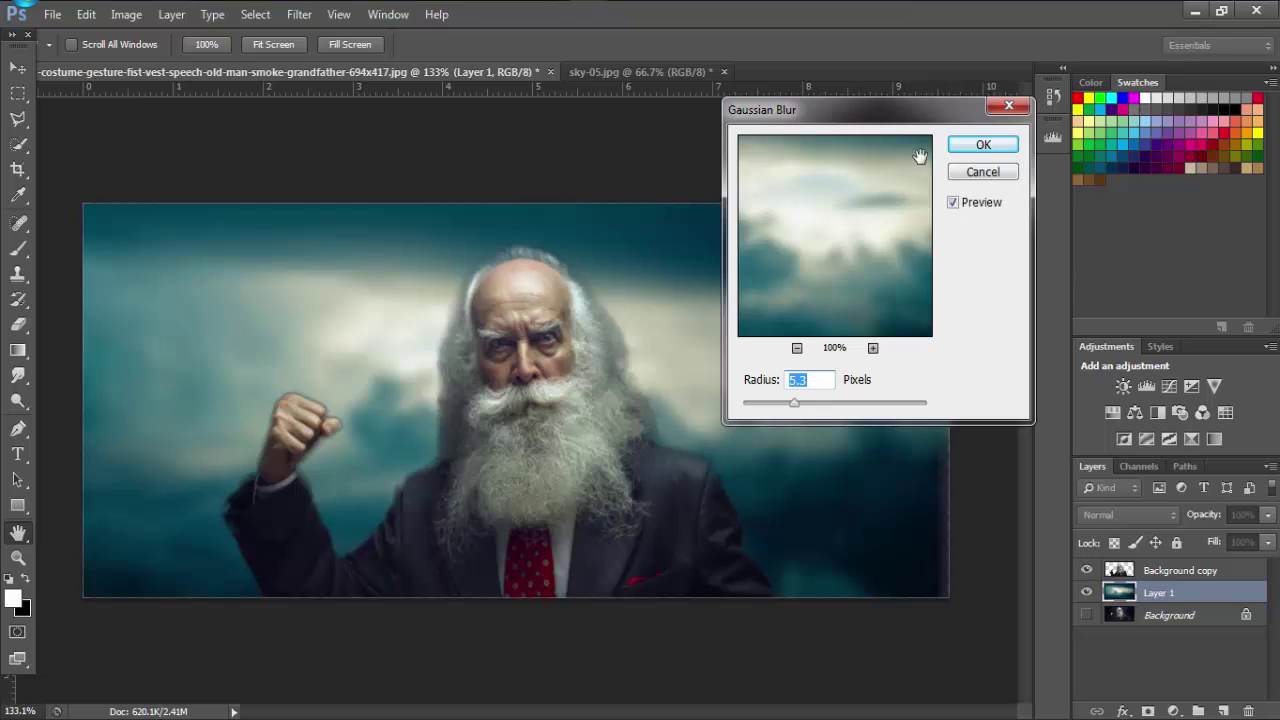
{"action": "left_click", "coordinate": [966, 145]}
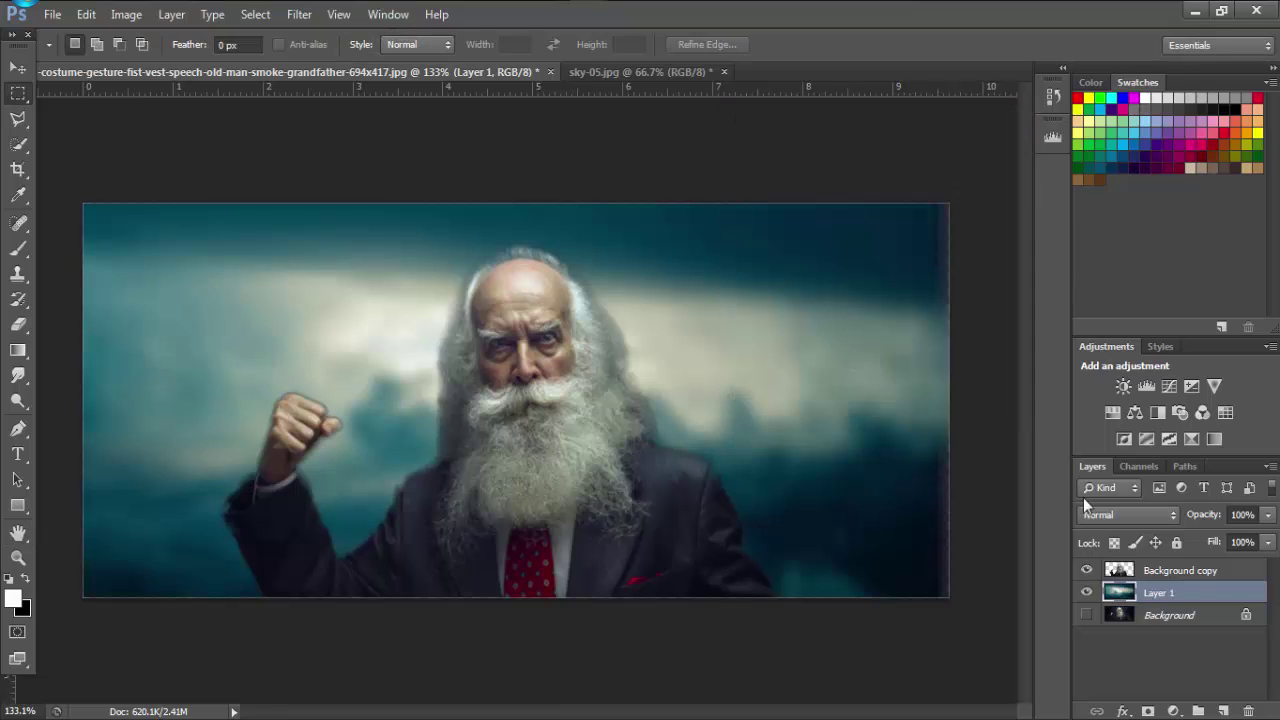
{"action": "left_click", "coordinate": [1122, 568]}
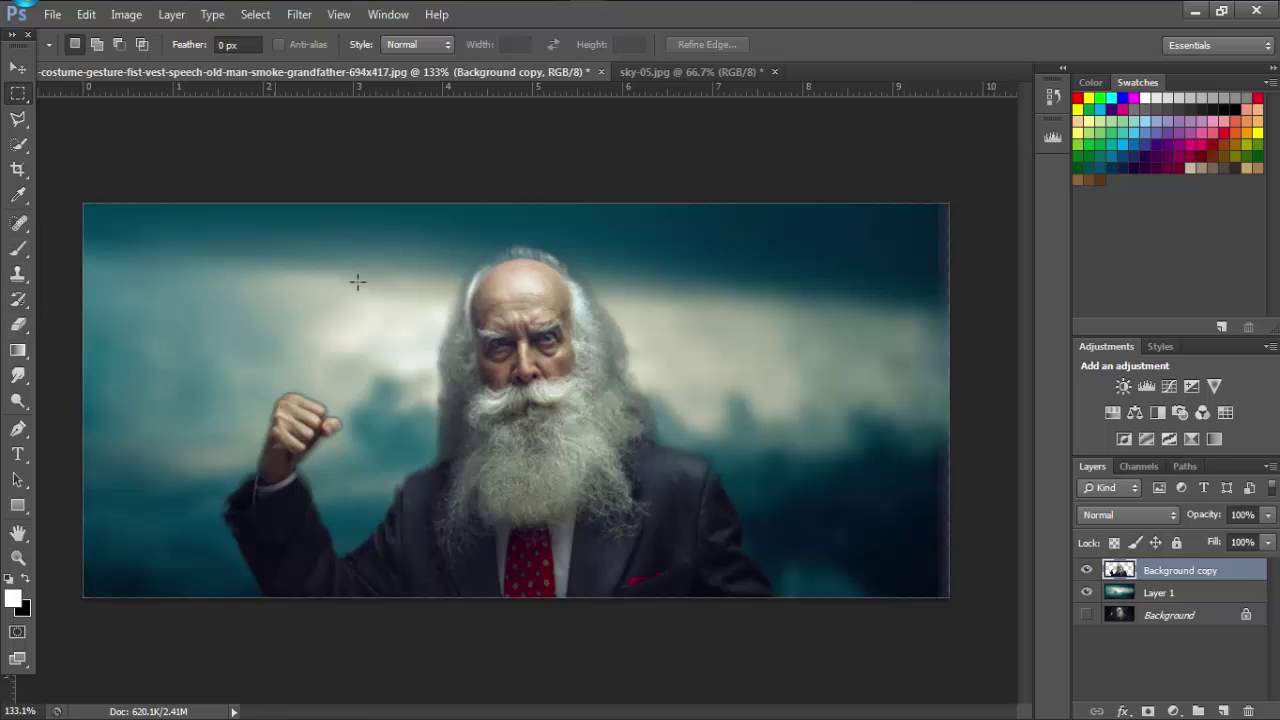
Apply Oil Paint to the man with Bristle Detail 0, Cleanliness 2, Stylization about 1.6
{"action": "left_click", "coordinate": [316, 15]}
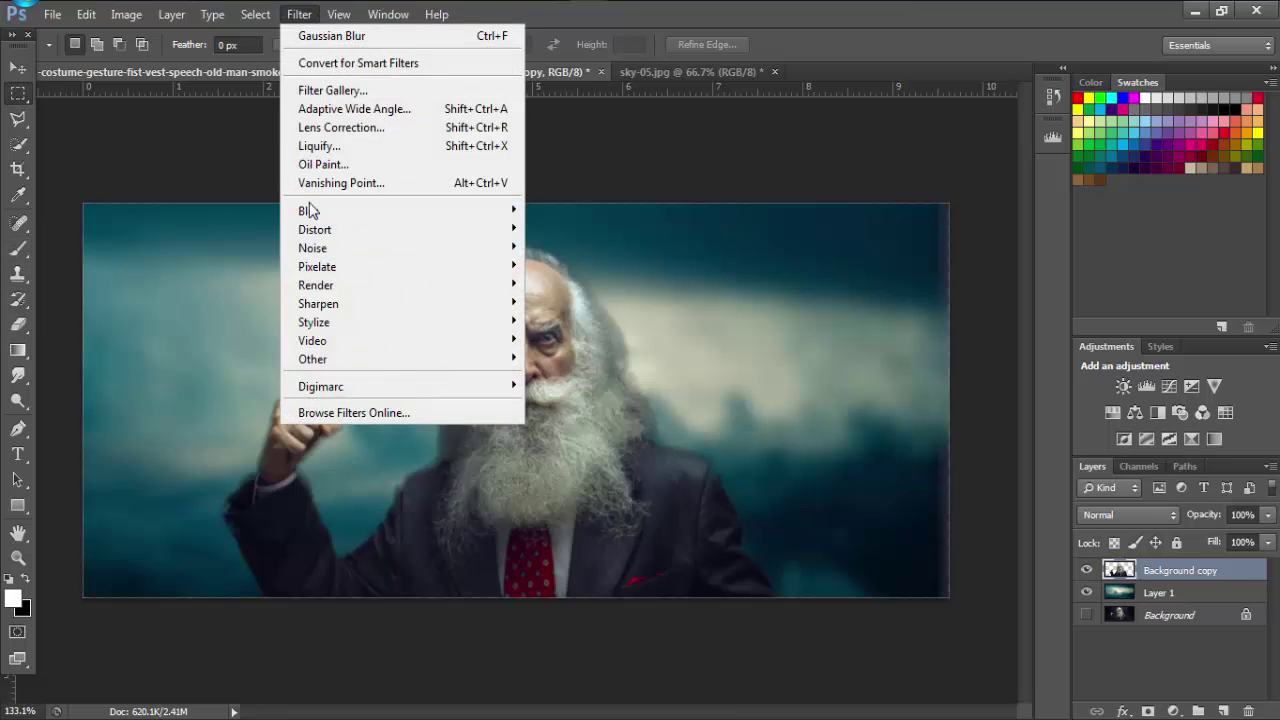
{"action": "left_click", "coordinate": [328, 165]}
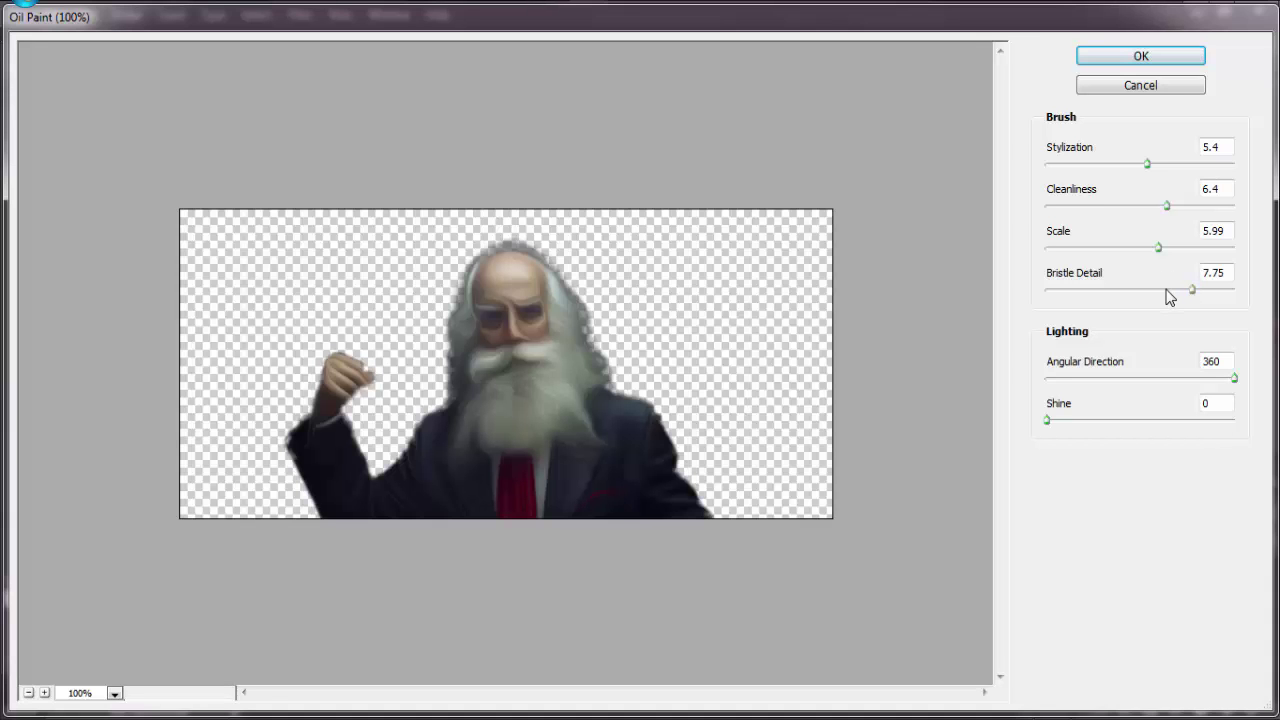
{"action": "left_click_drag", "start_coordinate": [1189, 292], "coordinate": [1025, 298]}
{"action": "left_click_drag", "start_coordinate": [1167, 208], "coordinate": [1086, 234]}
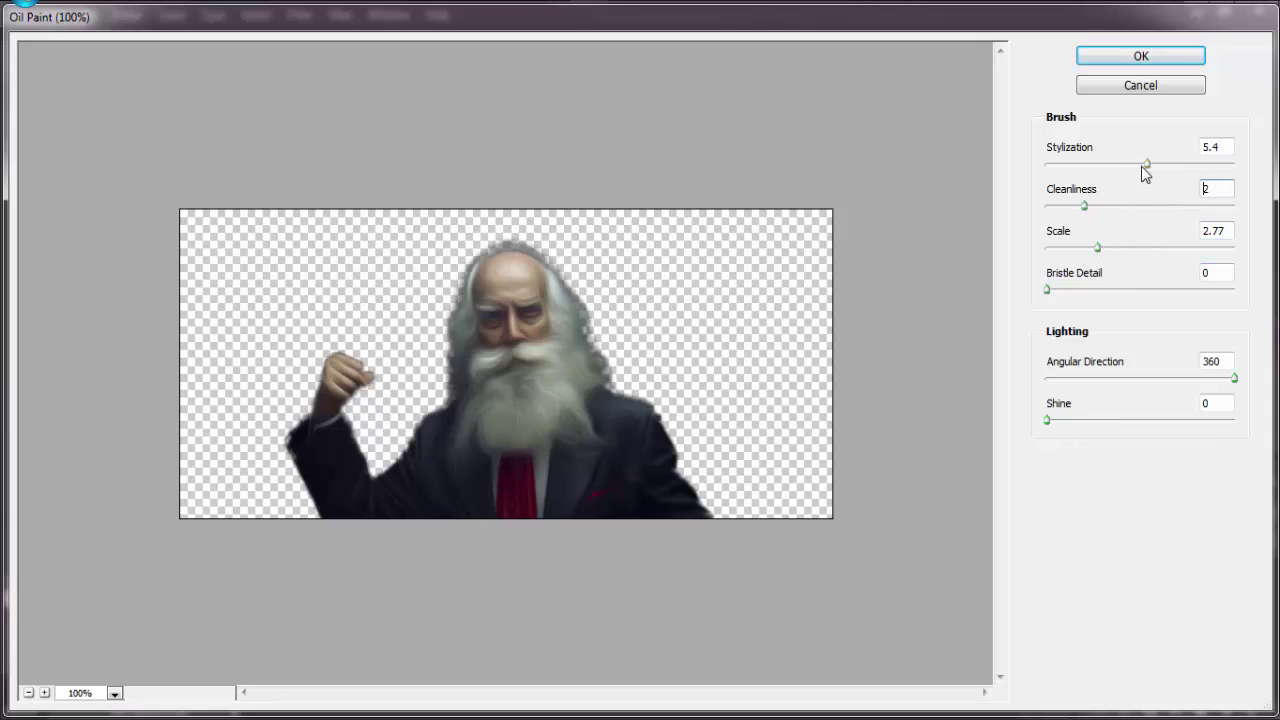
{"action": "mouse_move", "coordinate": [1145, 173]}
{"action": "left_mouse_down"}
{"action": "mouse_move", "coordinate": [1069, 203]}
{"action": "mouse_move", "coordinate": [1086, 166]}
{"action": "mouse_move", "coordinate": [1057, 206]}
{"action": "left_mouse_up"}
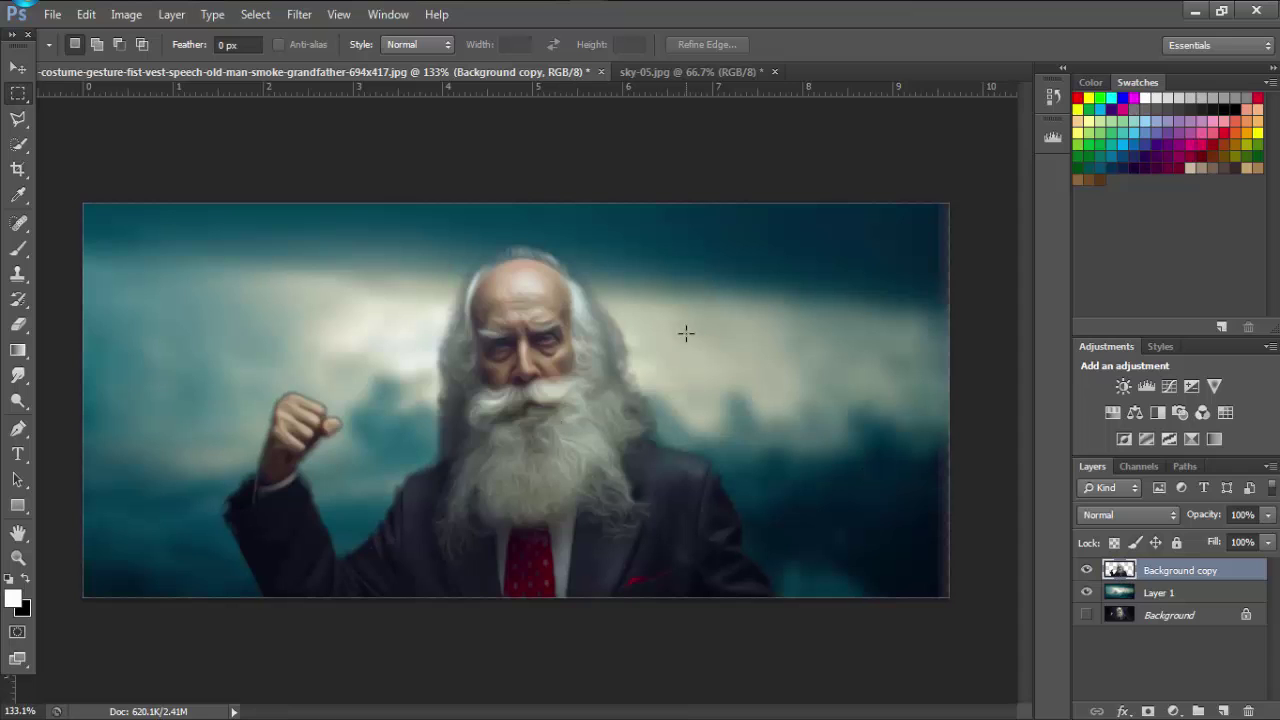
Select the Smudge tool and Merge Visible the man and sky into Layer 1
{"action": "left_click", "coordinate": [18, 376]}
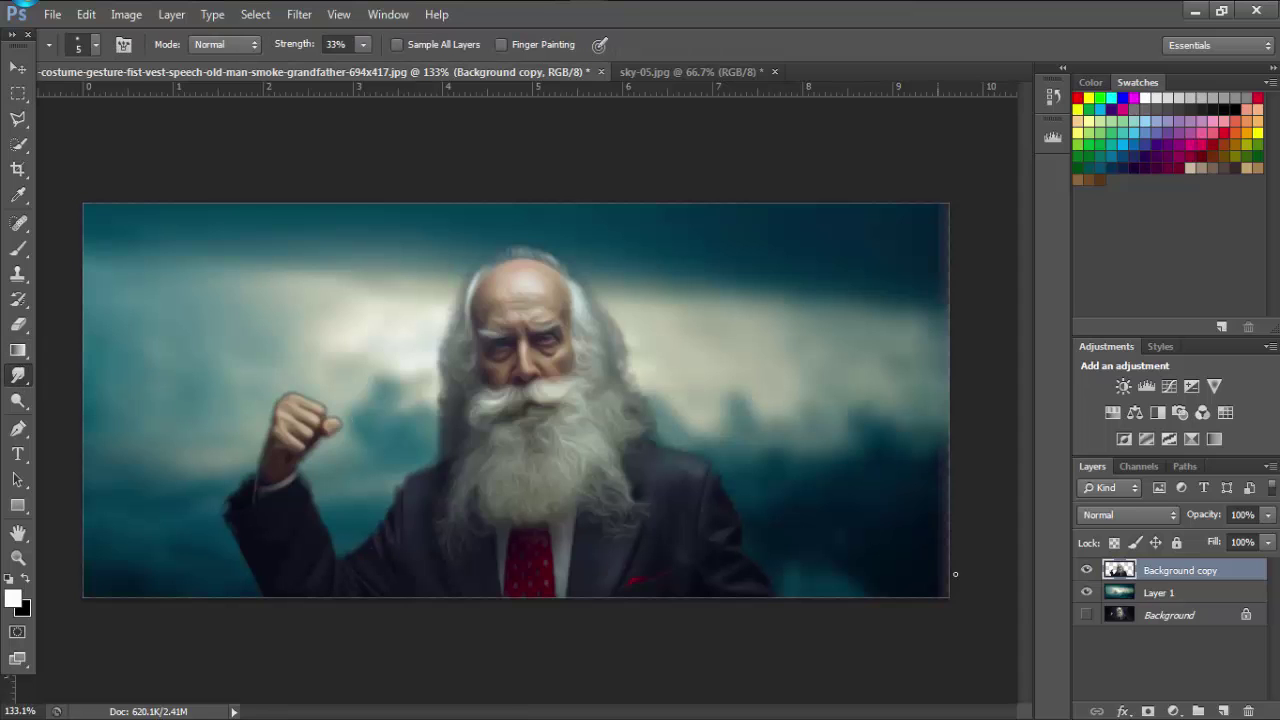
{"action": "right_click", "coordinate": [1141, 592]}
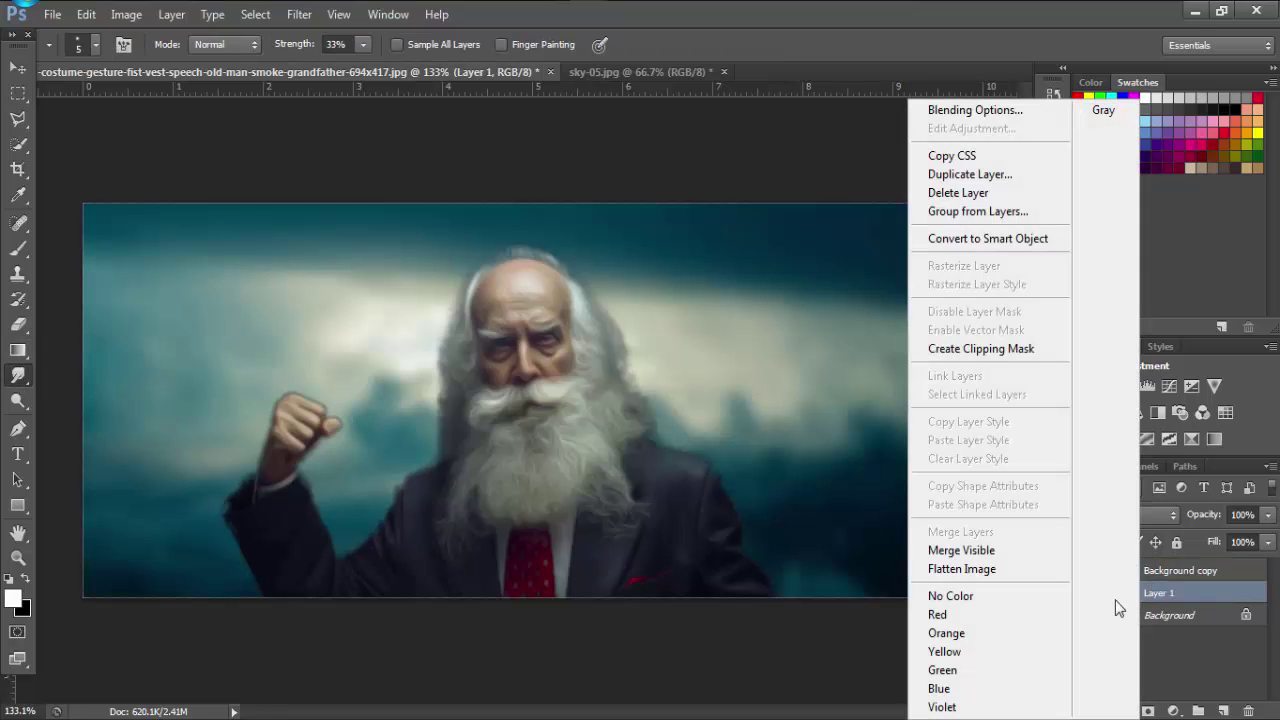
{"action": "left_click", "coordinate": [1009, 551]}
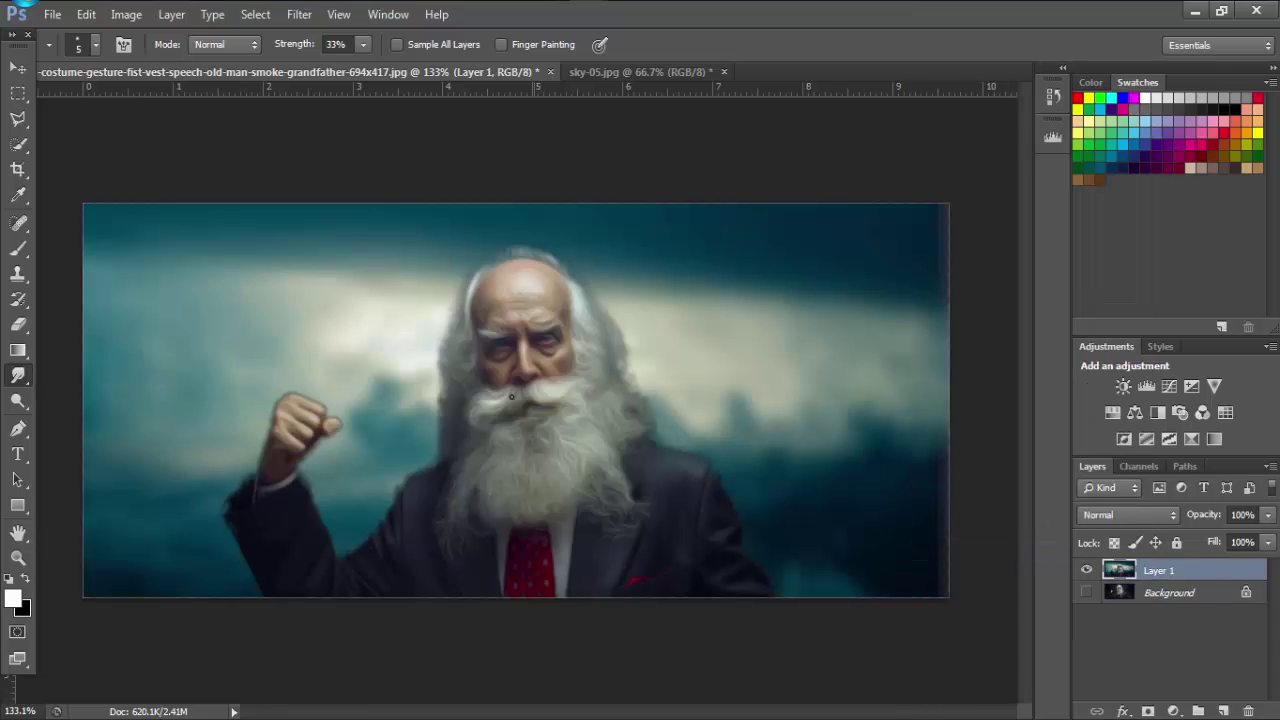
{"action": "key", "text": "ctrl+minus"}
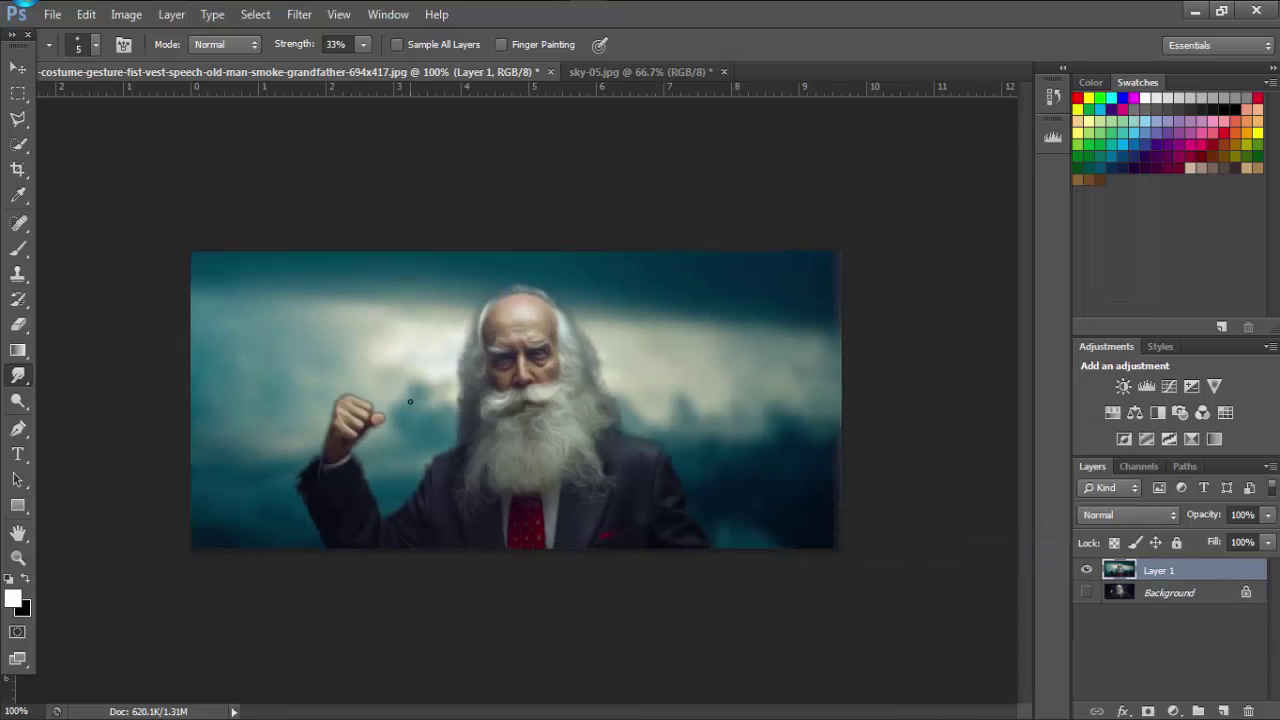
{"action": "key", "text": "ctrl+plus"}
{"action": "key", "text": "ctrl+plus"}
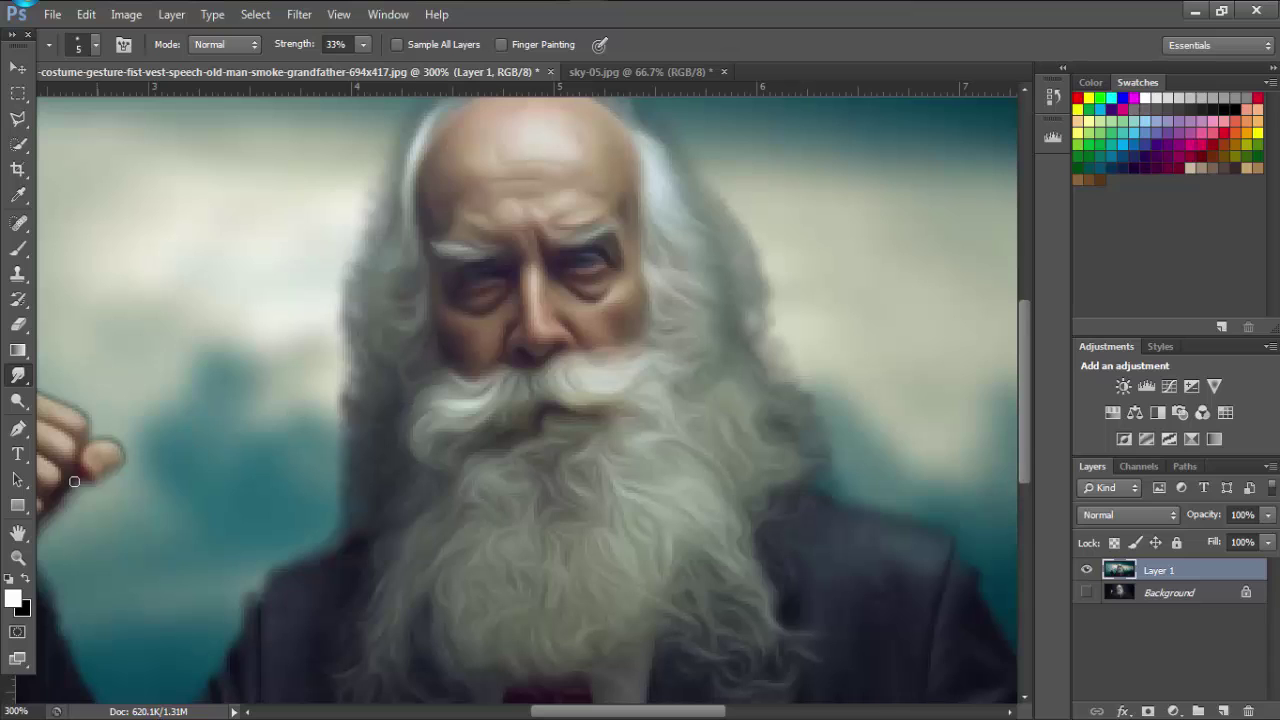
{"action": "left_click", "coordinate": [97, 45]}
{"action": "left_click_drag", "start_coordinate": [214, 203], "coordinate": [209, 238]}
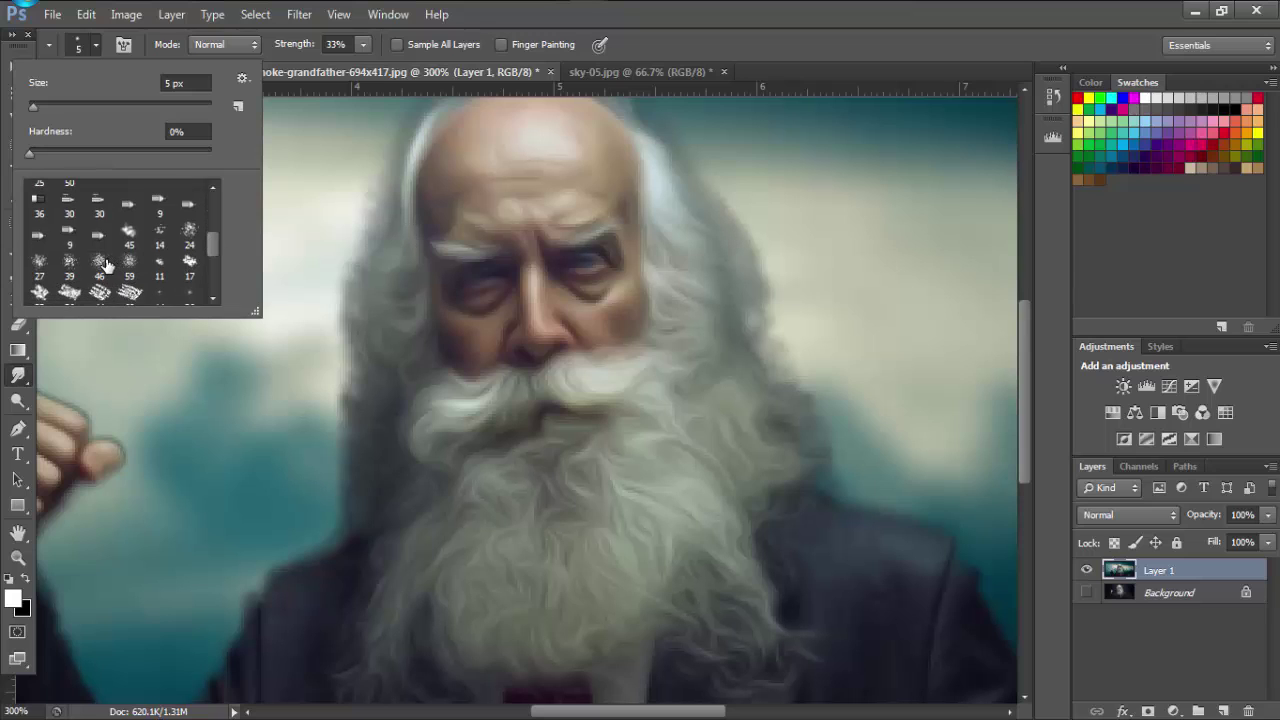
Set the smudge brush to the 39 px textured tip, size 15, Strength 100%
{"action": "left_click", "coordinate": [69, 262]}
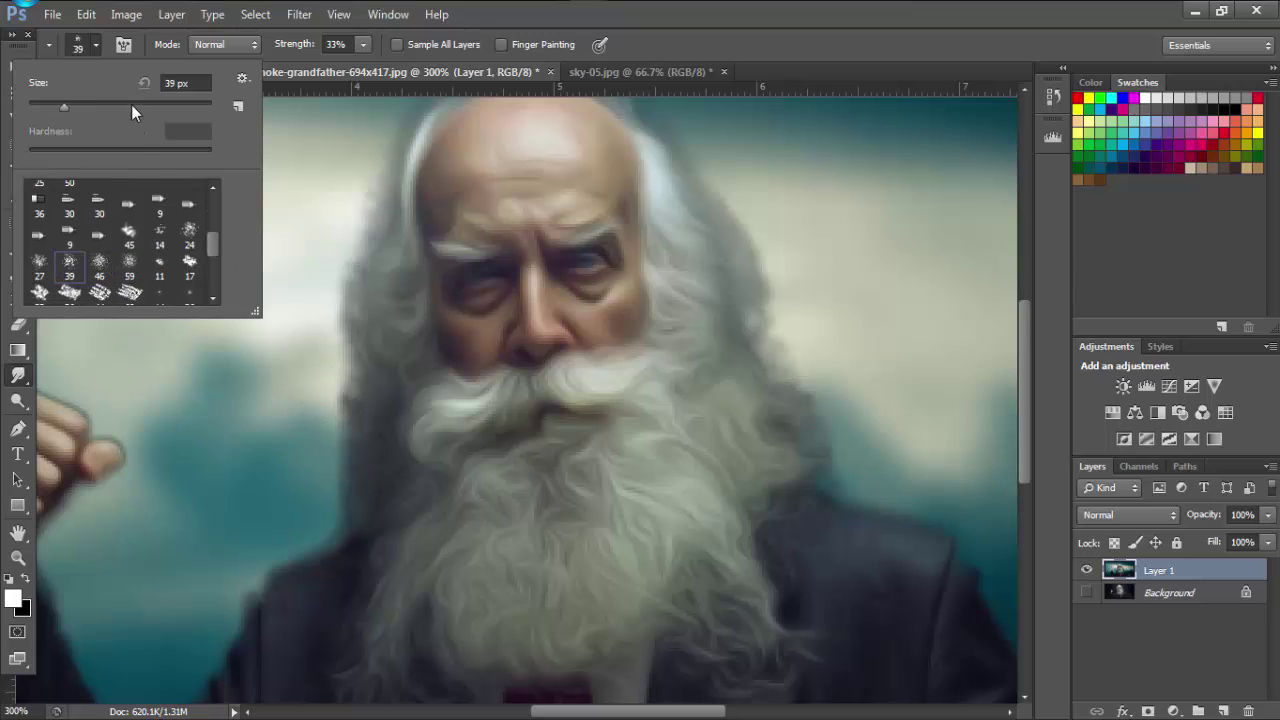
{"action": "left_click", "coordinate": [100, 45]}
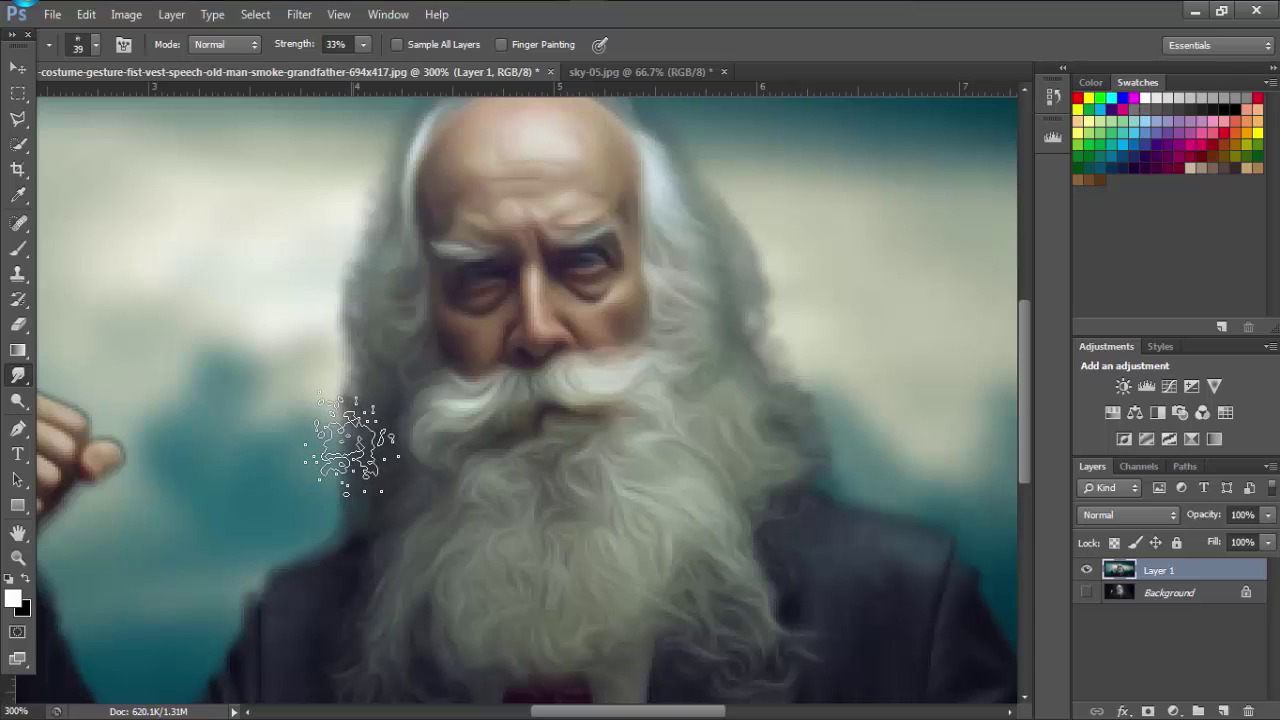
{"action": "key", "text": "bracketleft"}
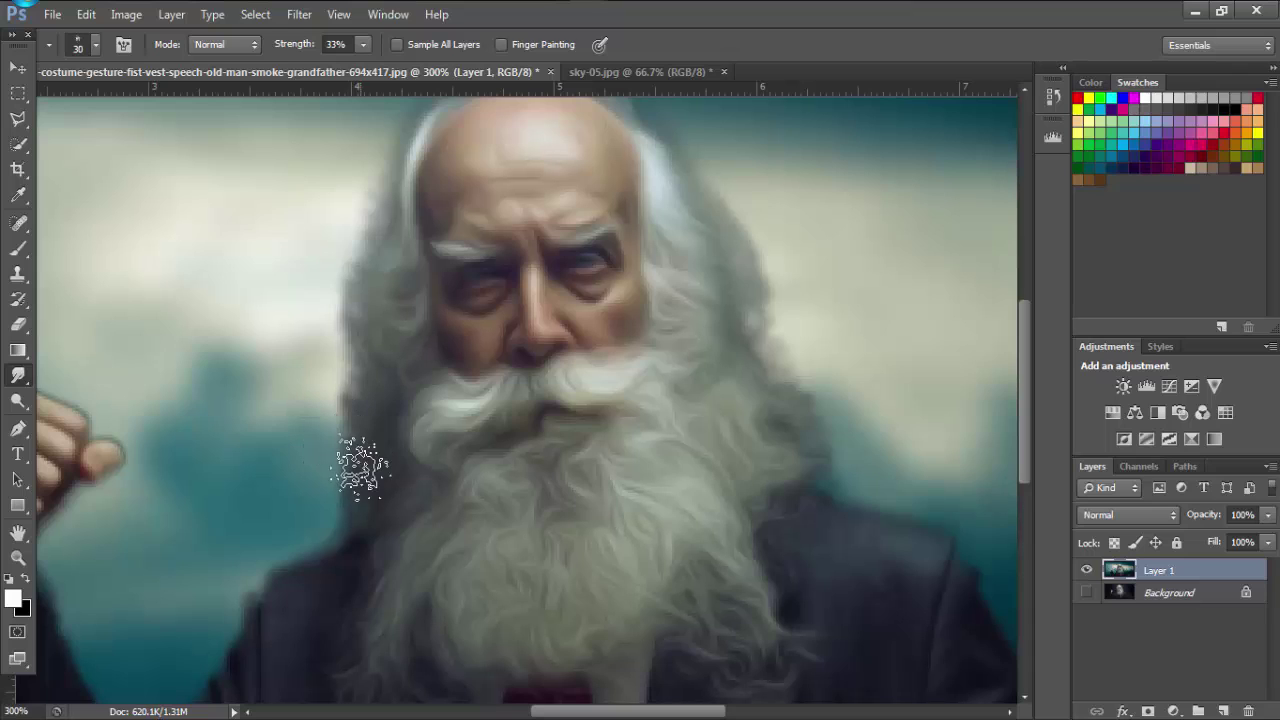
{"action": "key", "text": "bracketleft"}
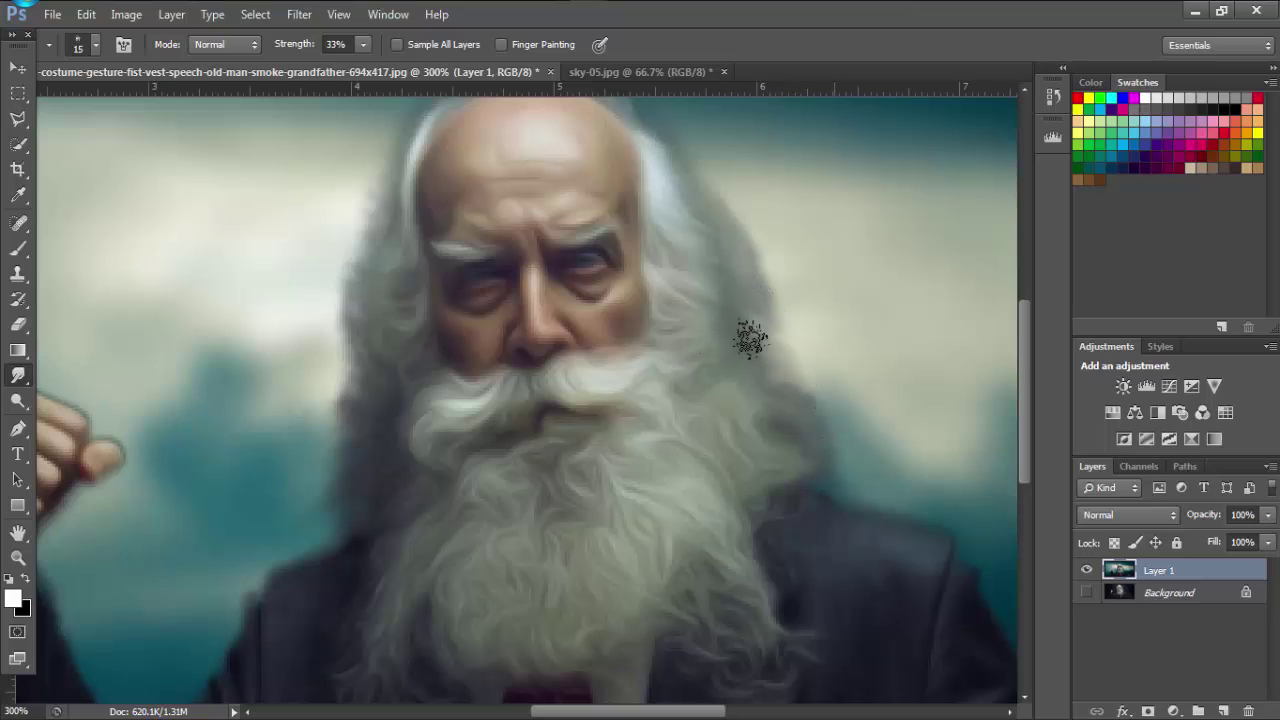
{"action": "scroll", "coordinate": [871, 443], "scroll_direction": "up", "scroll_amount": 3}
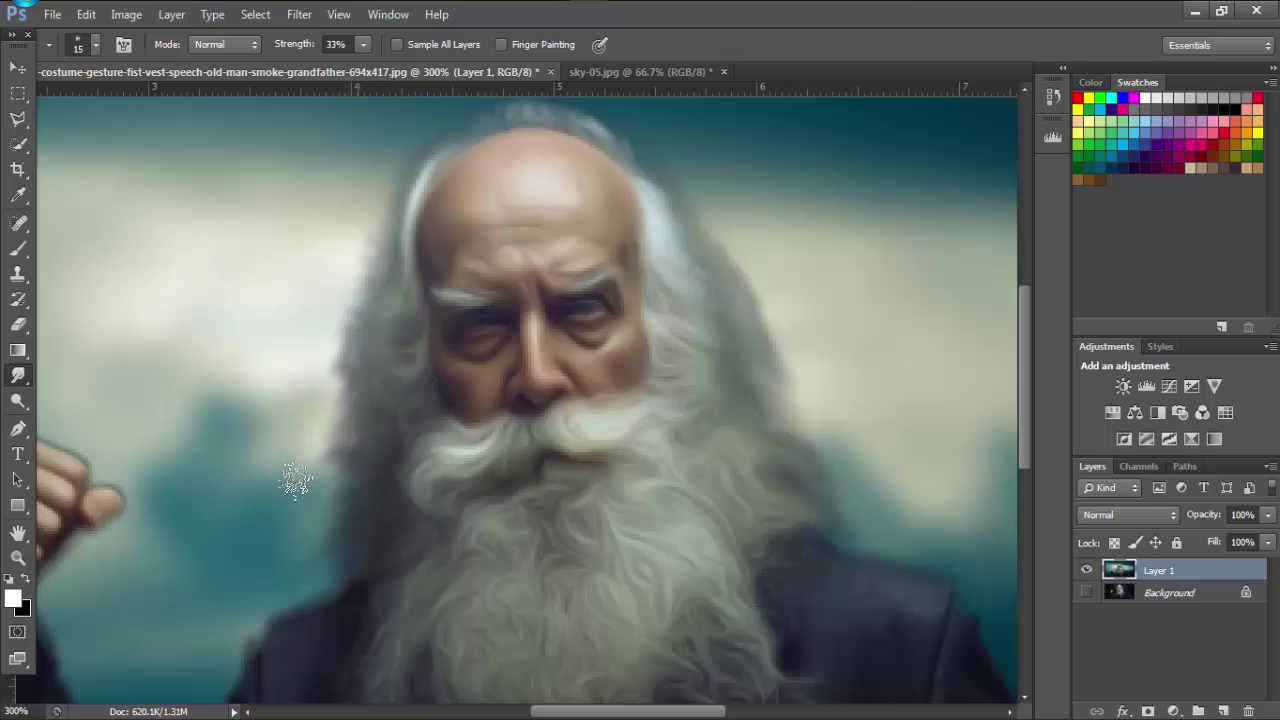
{"action": "left_click", "coordinate": [364, 45]}
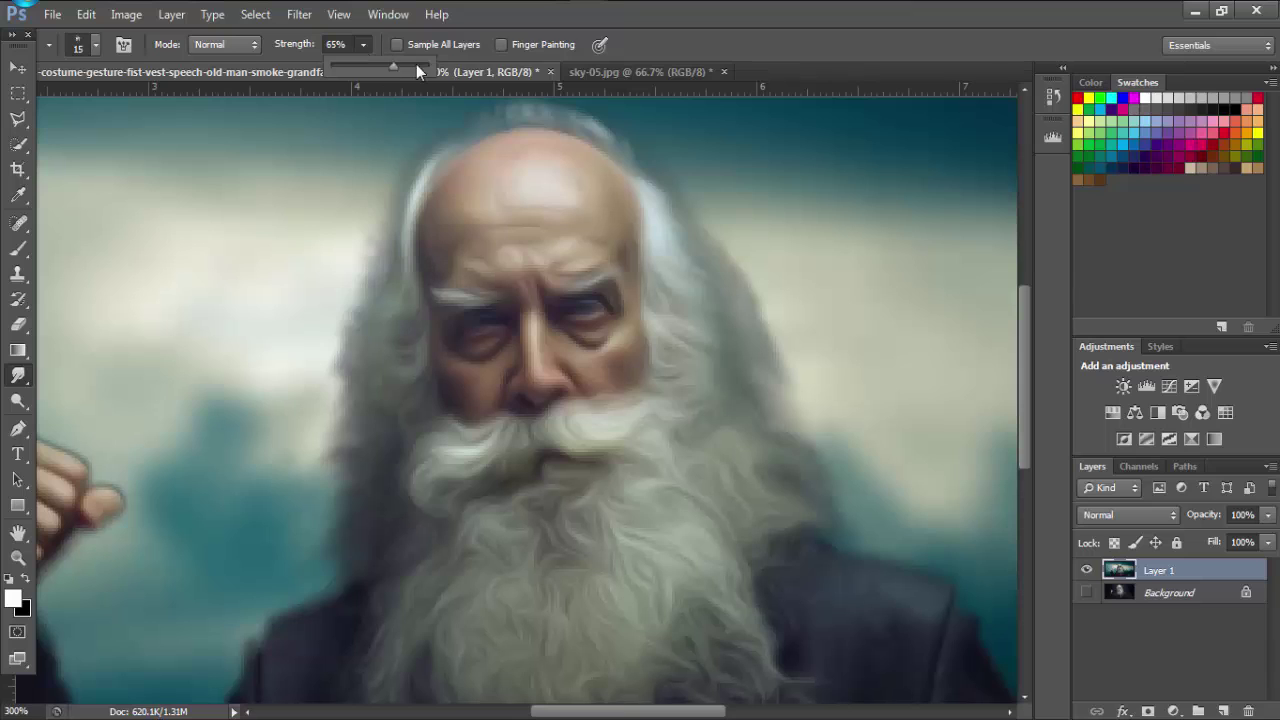
{"action": "left_click_drag", "start_coordinate": [416, 64], "coordinate": [430, 65]}
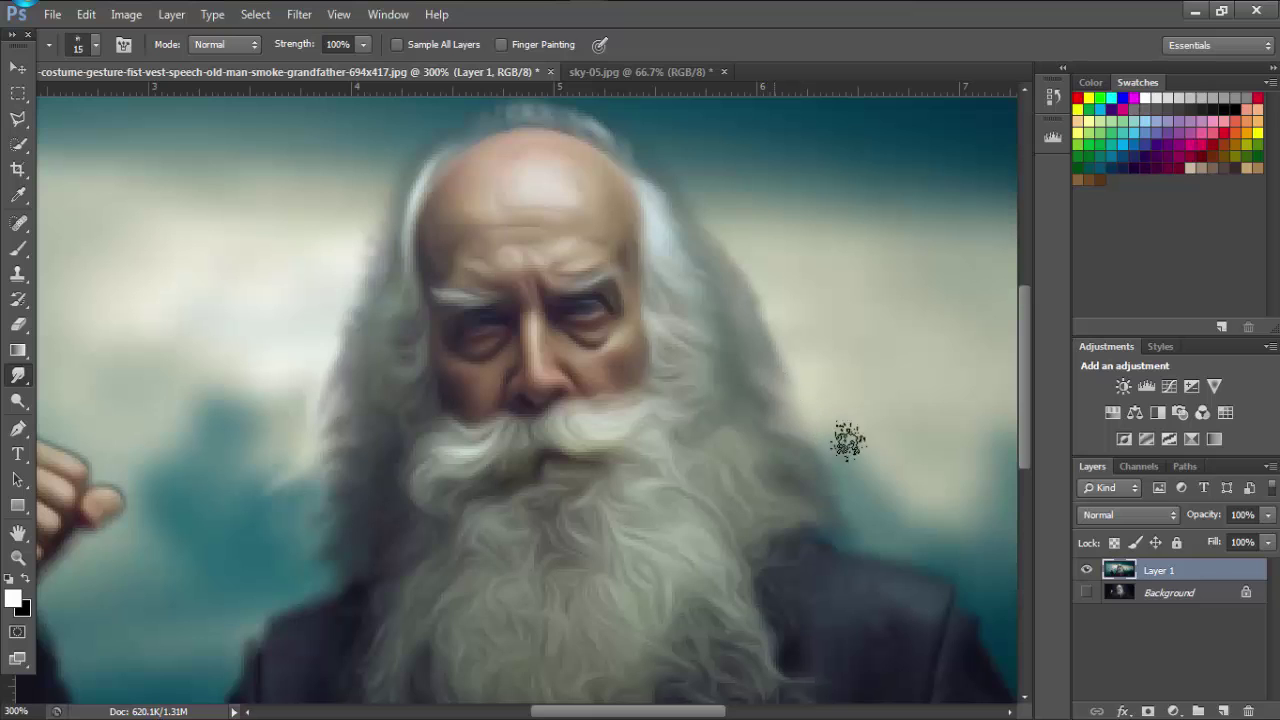
Smudge a hair wisp softly over the coat edge, then return to 100% view
{"action": "left_click_drag", "start_coordinate": [810, 500], "coordinate": [880, 534]}
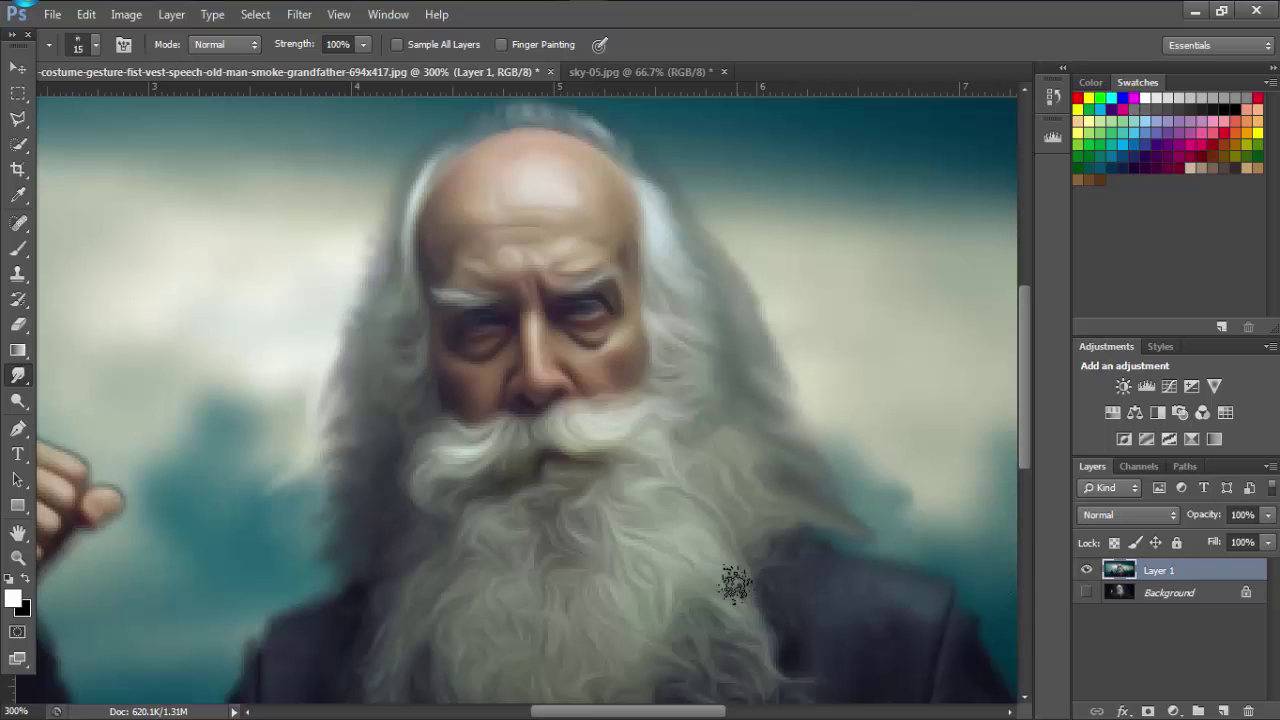
{"action": "key", "text": "ctrl+minus"}
{"action": "key", "text": "ctrl+plus"}
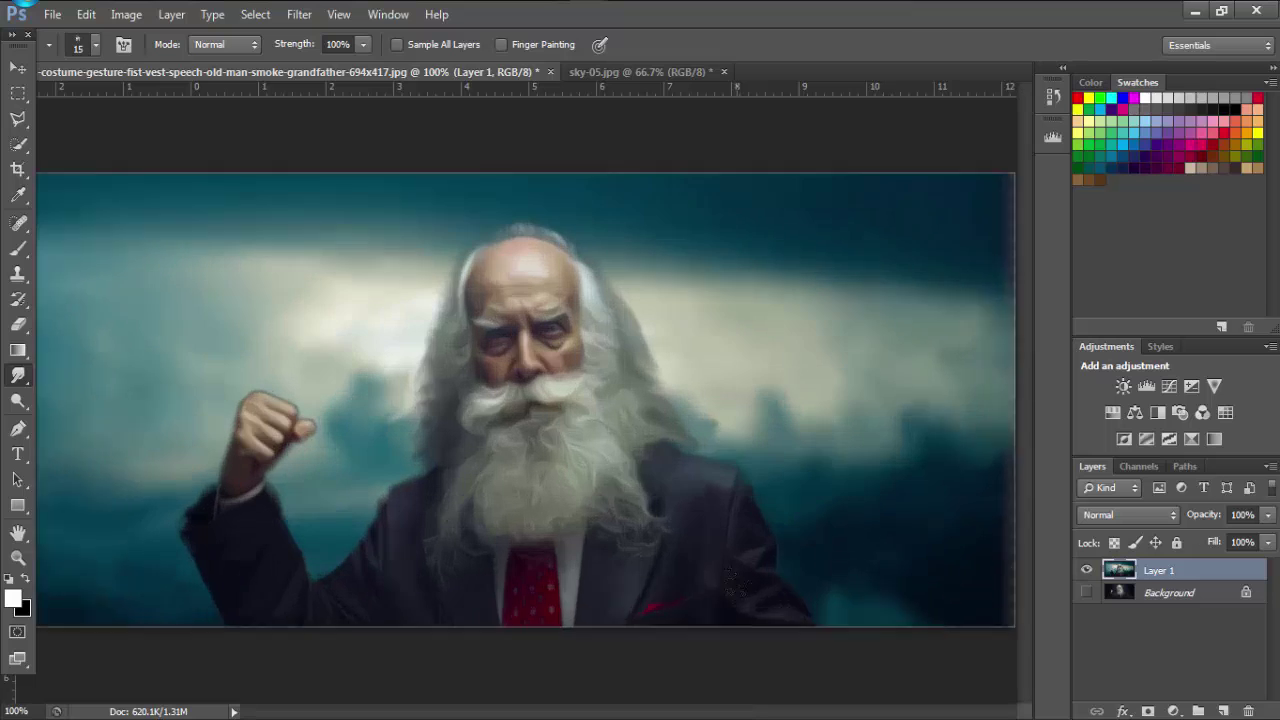
{"action": "key", "text": "ctrl+minus"}
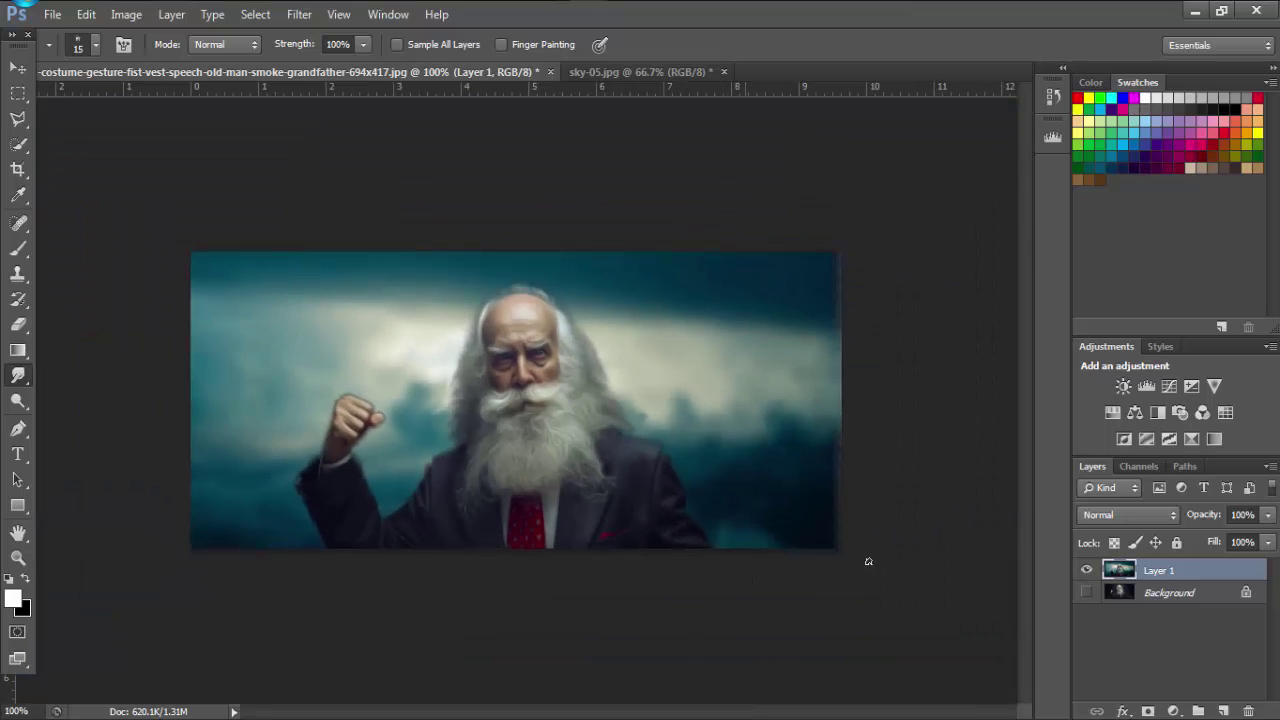
Add a Selective Color adjustment layer and set Reds to Yellow -35, Black -50
{"action": "left_click", "coordinate": [1172, 710]}
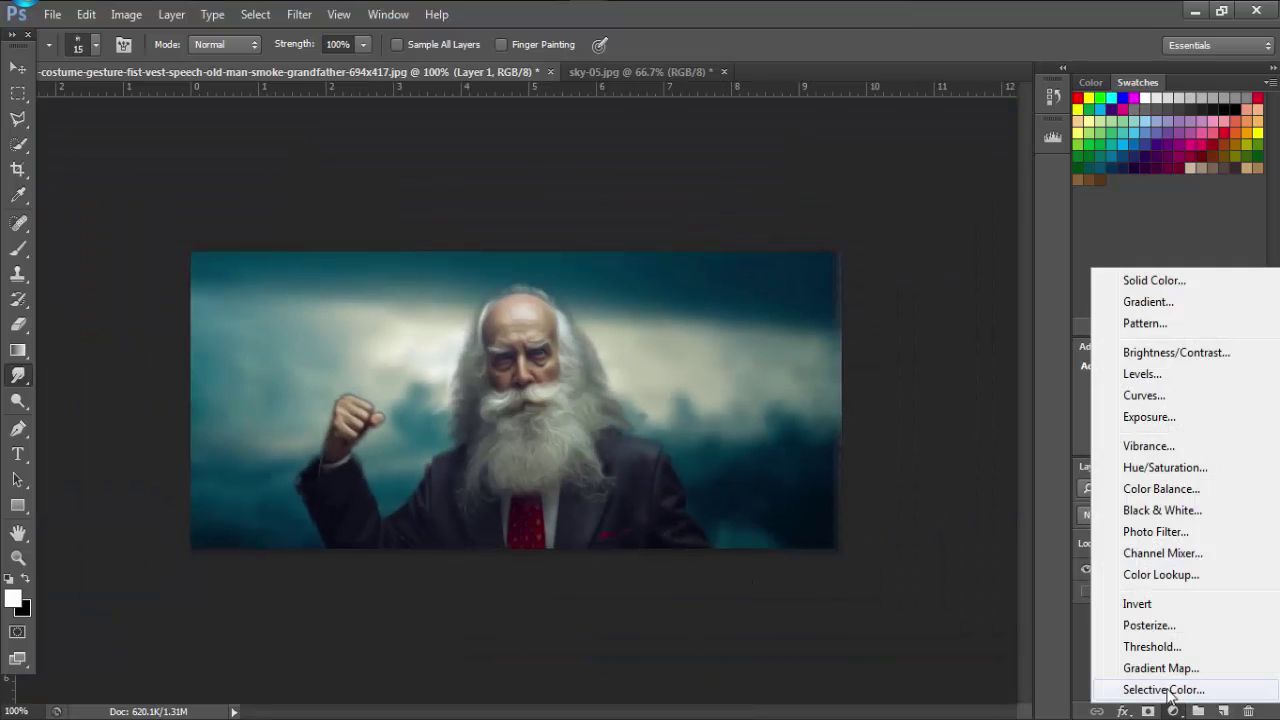
{"action": "left_click", "coordinate": [1168, 690]}
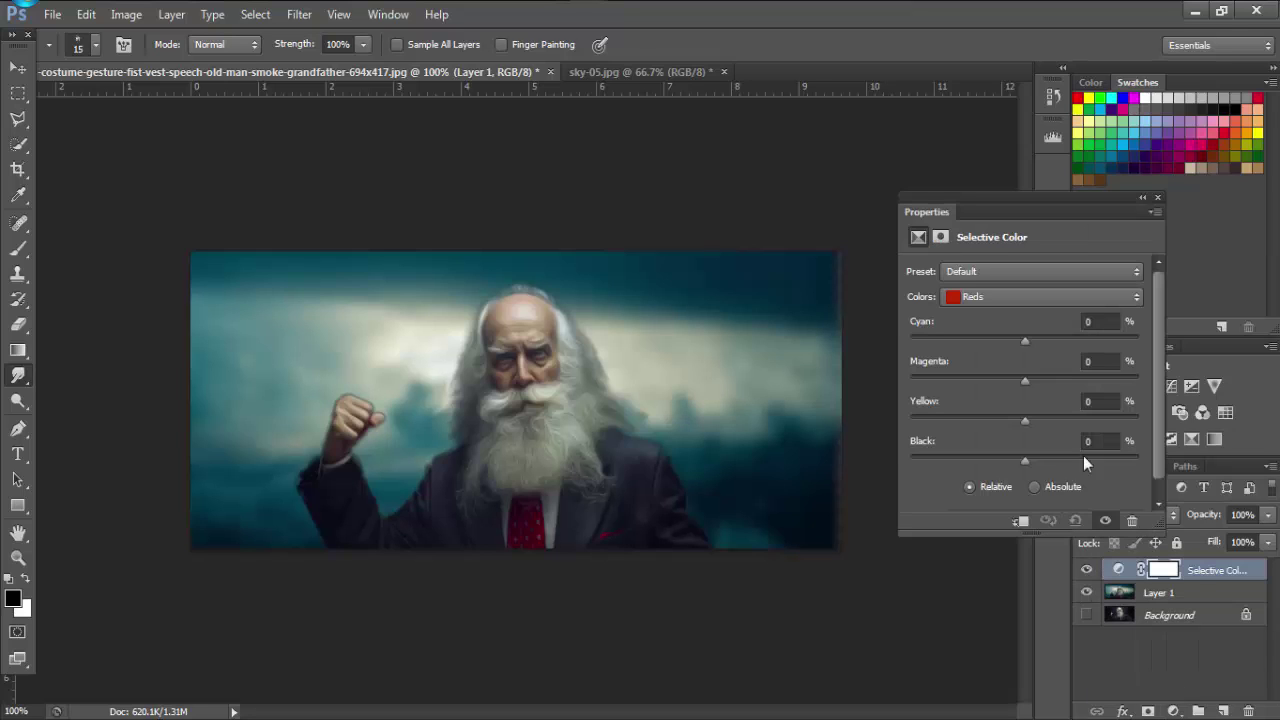
{"action": "mouse_move", "coordinate": [1025, 459]}
{"action": "left_mouse_down"}
{"action": "mouse_move", "coordinate": [938, 447]}
{"action": "mouse_move", "coordinate": [982, 458]}
{"action": "mouse_move", "coordinate": [968, 452]}
{"action": "left_mouse_up"}
{"action": "left_click_drag", "start_coordinate": [1044, 420], "coordinate": [1023, 425]}
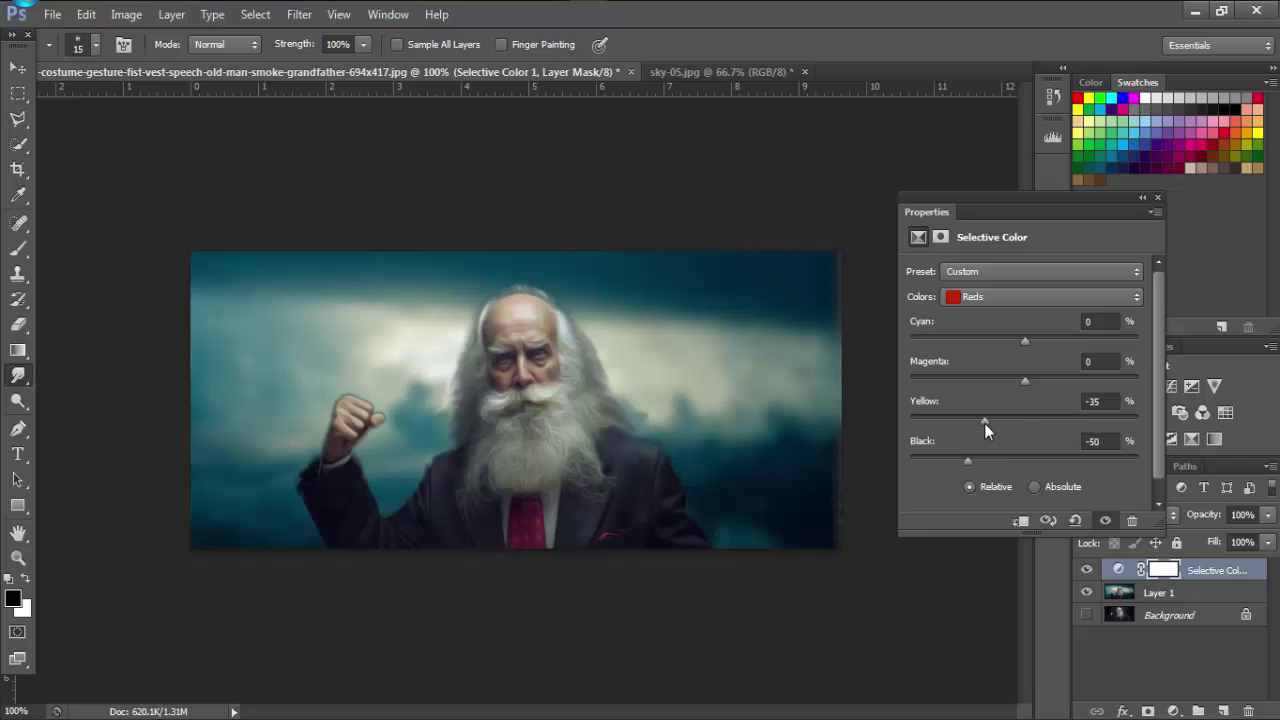
{"action": "left_click_drag", "start_coordinate": [1023, 343], "coordinate": [1039, 350]}
{"action": "left_click_drag", "start_coordinate": [1020, 379], "coordinate": [1076, 390]}
Shift the Blues to Magenta +50, Yellow -50, Black -51, then inspect the result
{"action": "left_click", "coordinate": [1047, 297]}
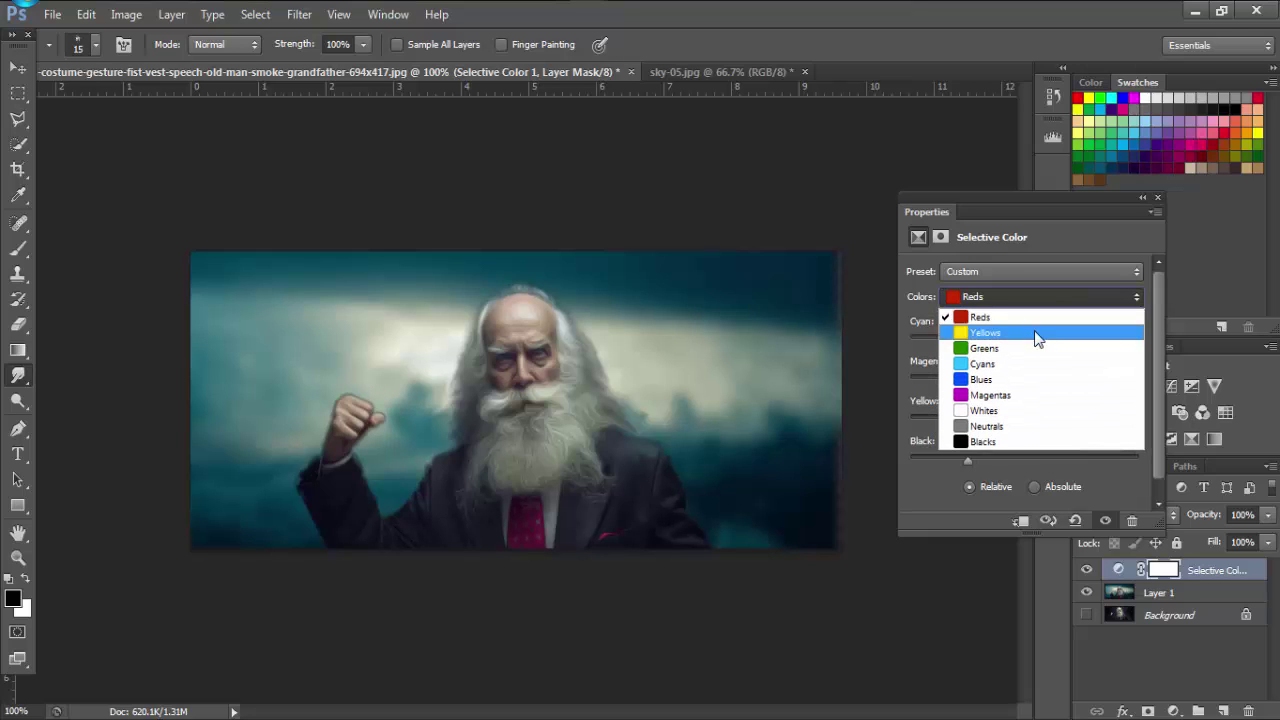
{"action": "left_click", "coordinate": [1033, 380]}
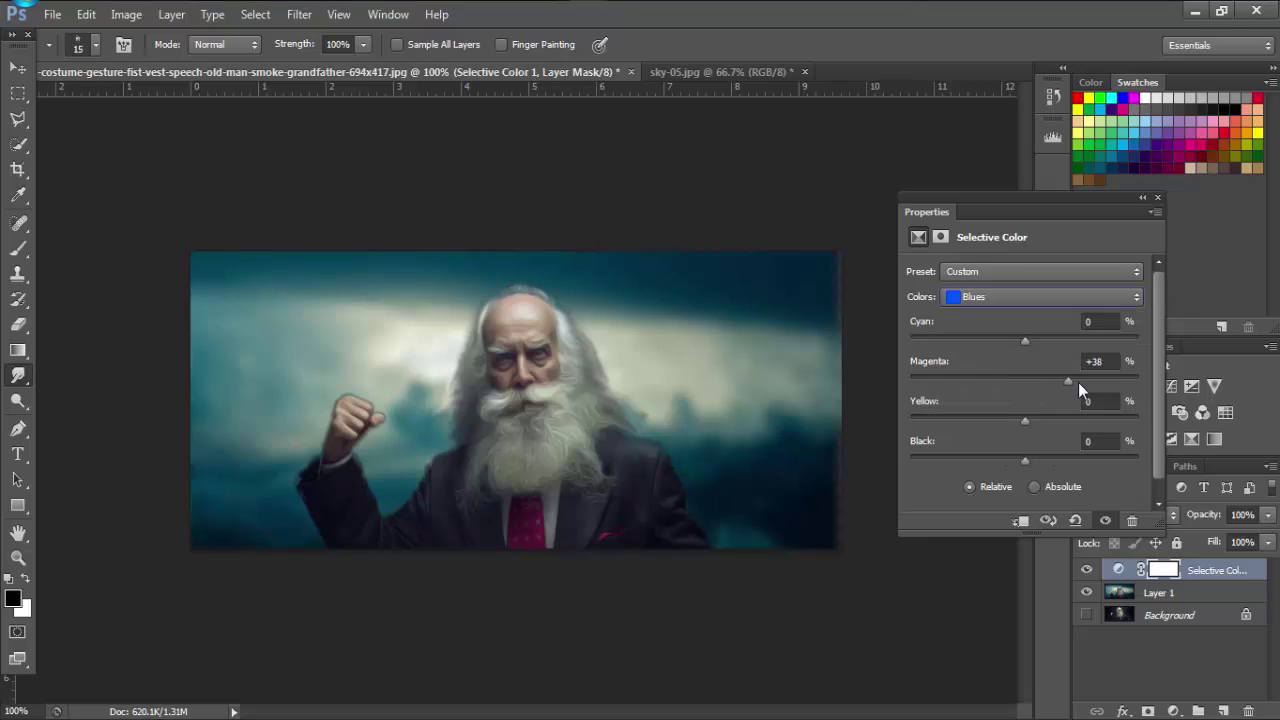
{"action": "mouse_move", "coordinate": [1025, 420]}
{"action": "left_mouse_down"}
{"action": "mouse_move", "coordinate": [1102, 411]}
{"action": "mouse_move", "coordinate": [997, 424]}
{"action": "mouse_move", "coordinate": [1059, 421]}
{"action": "mouse_move", "coordinate": [1018, 432]}
{"action": "mouse_move", "coordinate": [952, 417]}
{"action": "left_mouse_up"}
{"action": "left_click_drag", "start_coordinate": [1106, 449], "coordinate": [967, 469]}
{"action": "left_click", "coordinate": [1158, 198]}
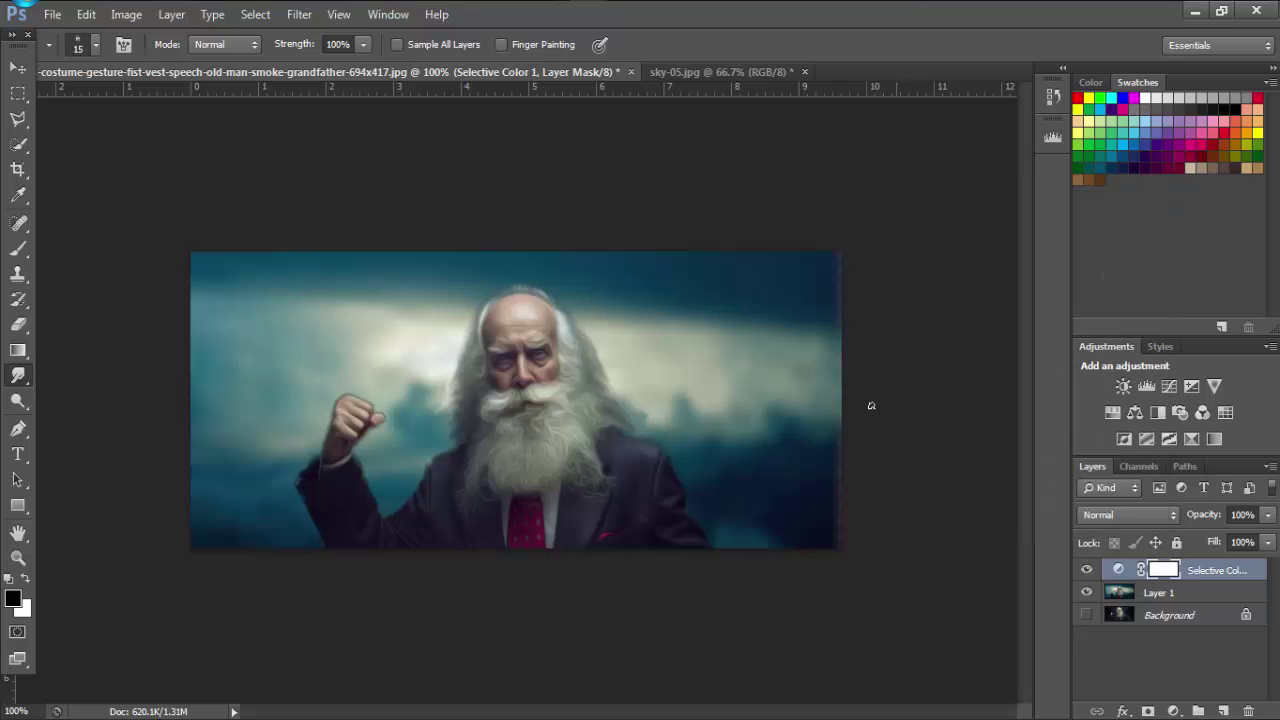
{"action": "key", "text": "ctrl+plus"}
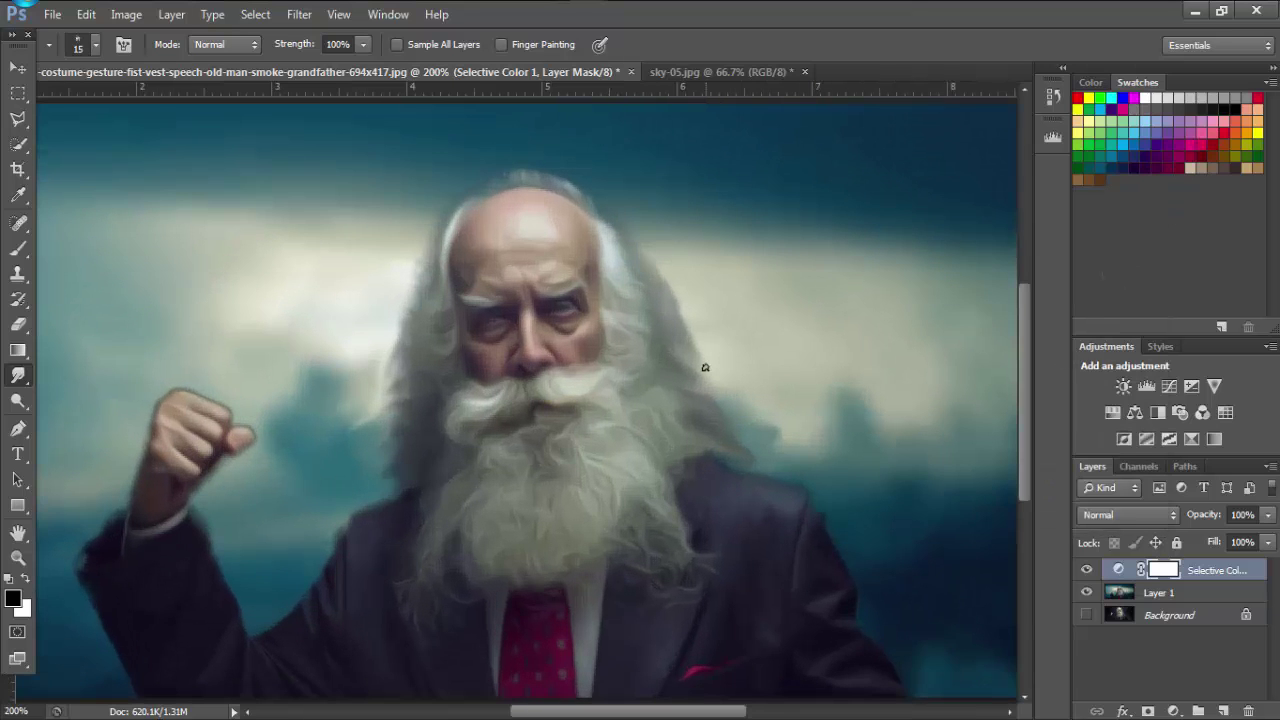
{"action": "key", "text": "ctrl+minus"}
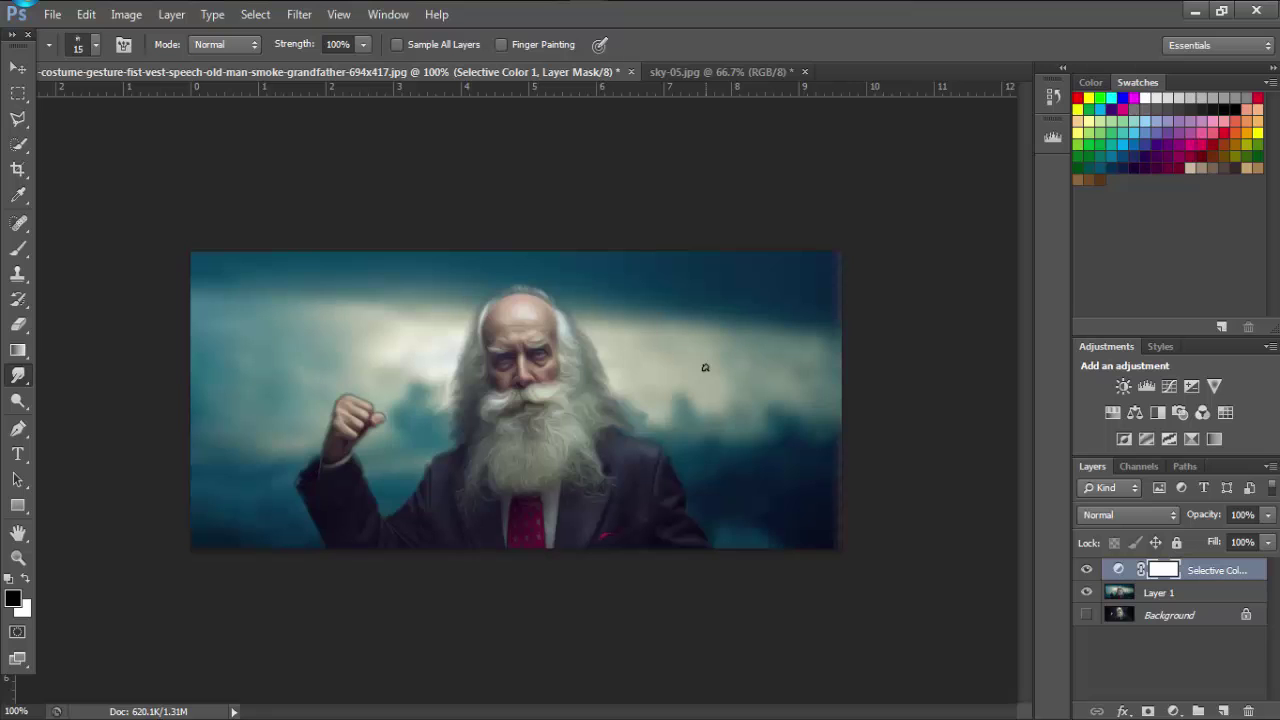
{"action": "key", "text": "alt+Tab"}
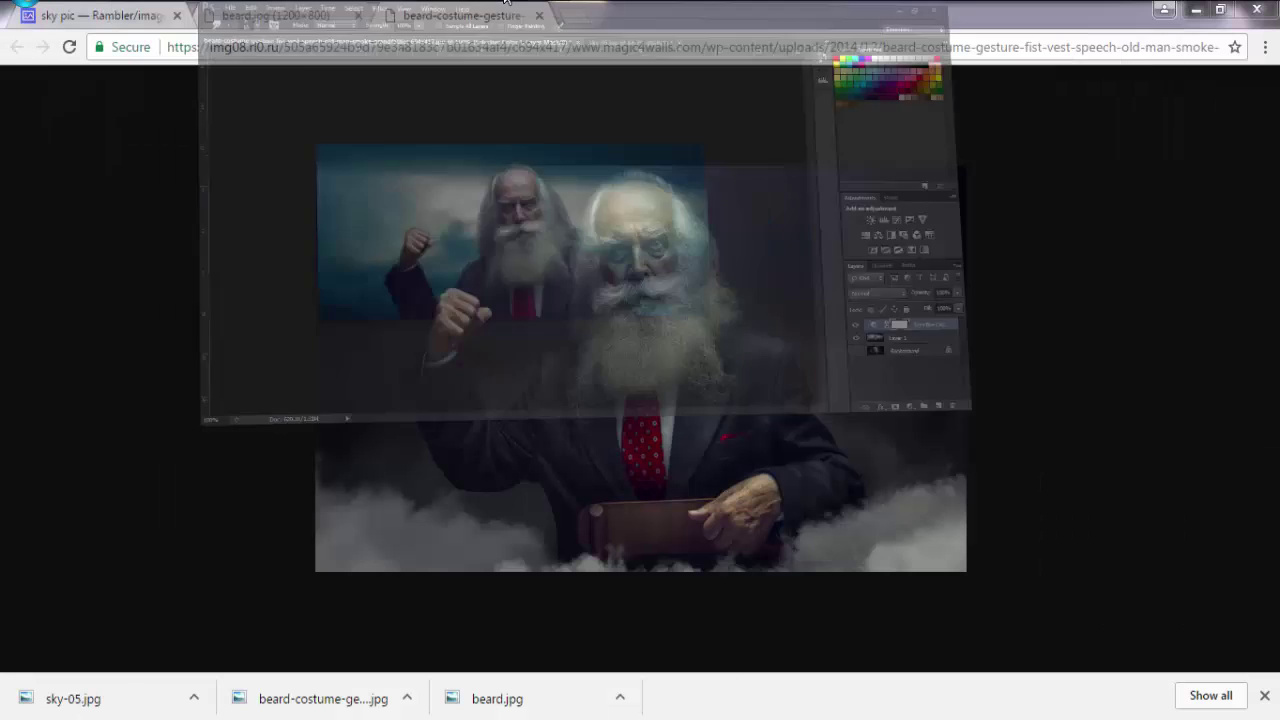
{"action": "key", "text": "alt+Tab"}
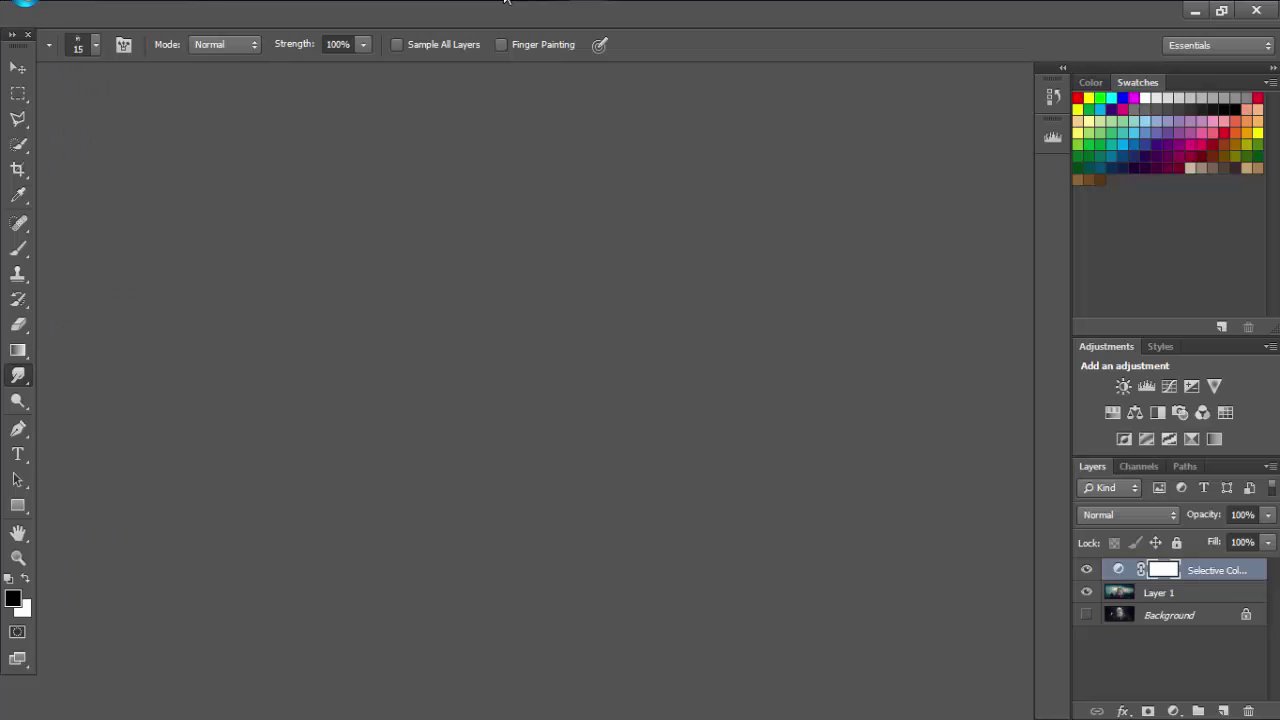